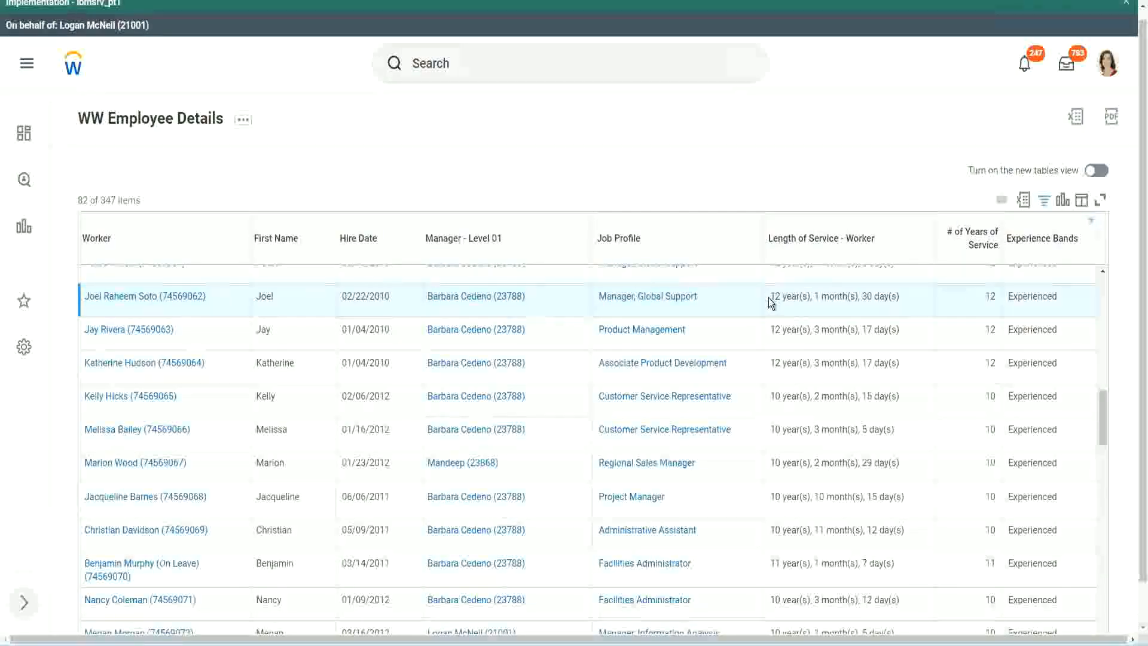
Compare Length of Service with # of Years of Service in the Manager, Global Support and Administrative Assistant rows
double_click(990, 296)
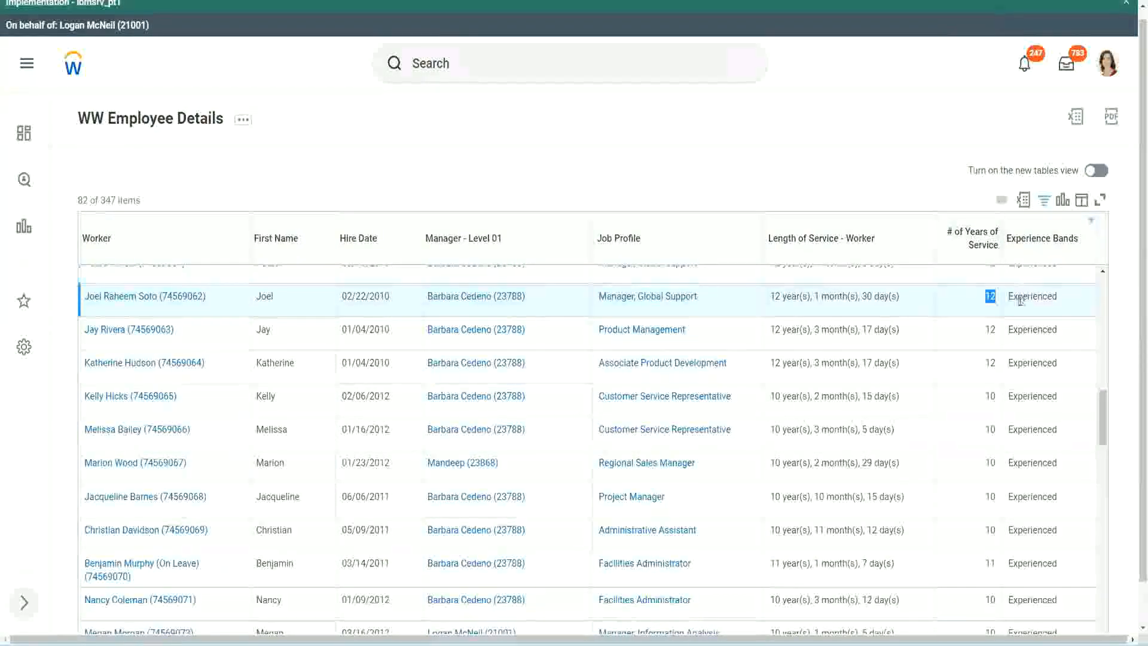
left_click(787, 530)
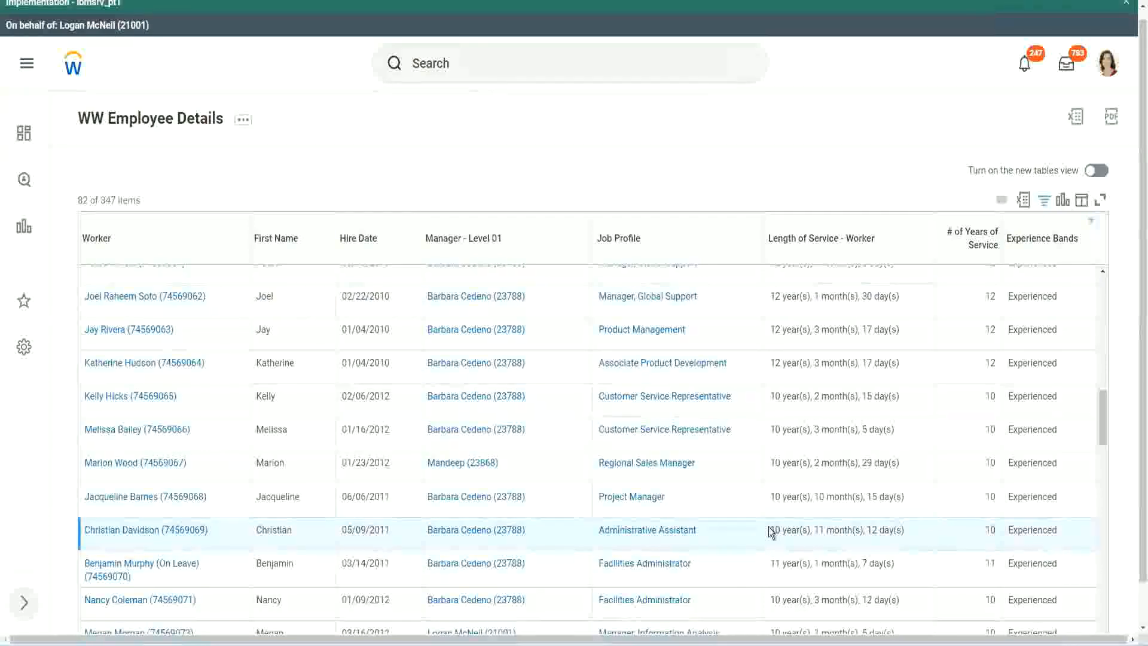
double_click(823, 530)
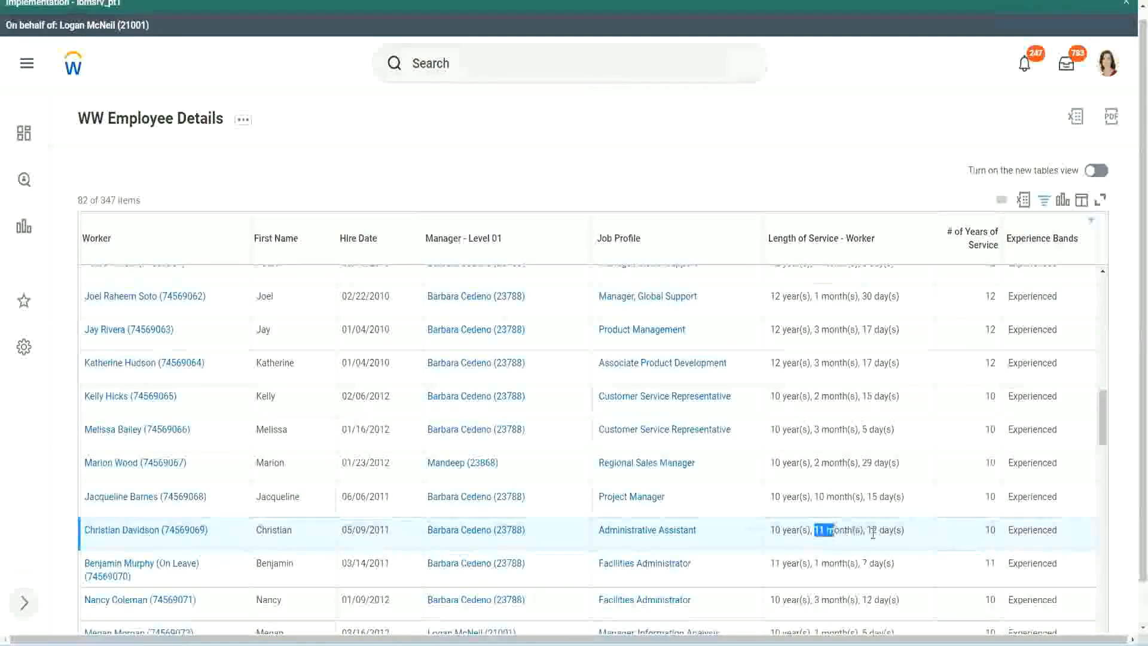
left_click(876, 532)
left_click_drag(877, 532, 872, 530)
left_click(891, 530)
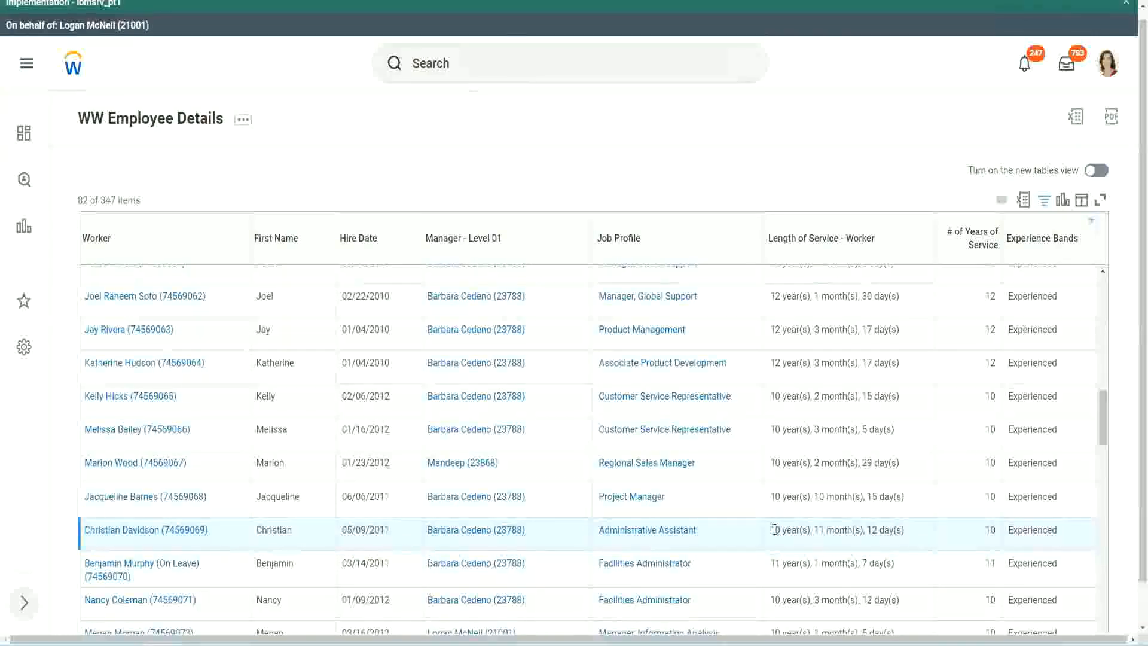
double_click(990, 530)
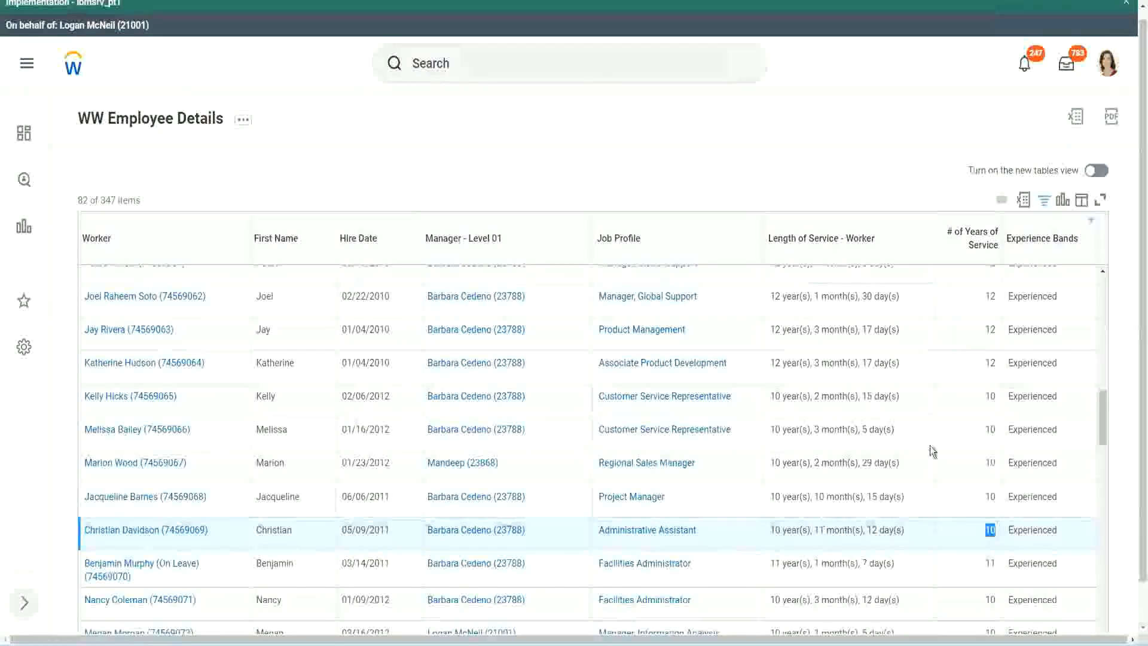
left_click(987, 369)
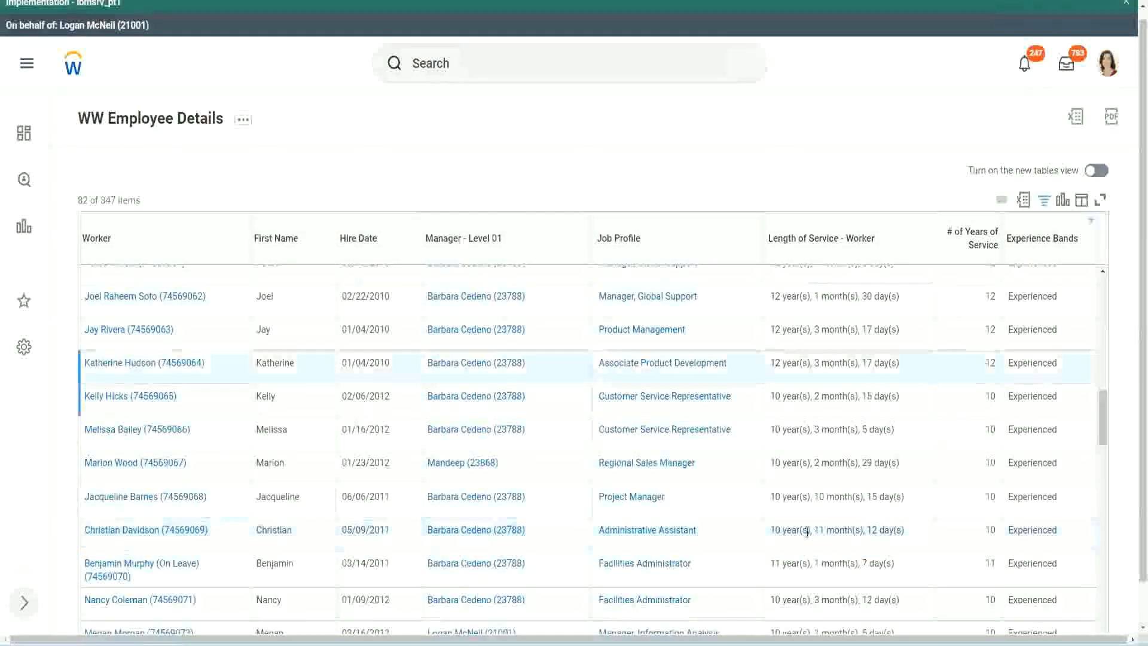
double_click(776, 529)
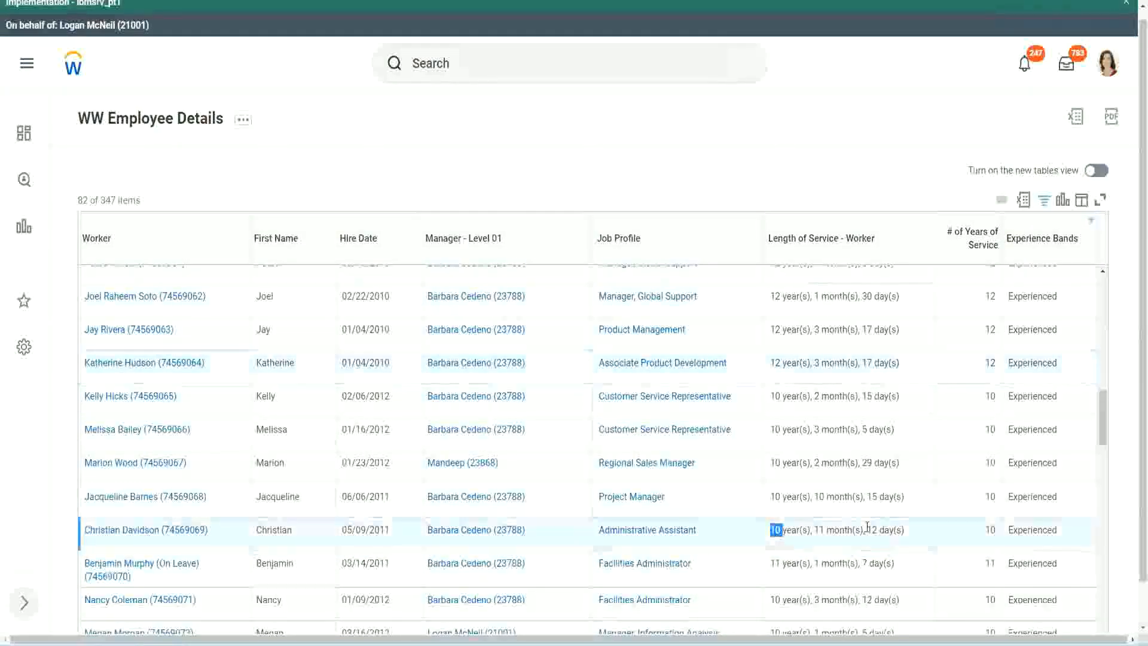
left_click(867, 527)
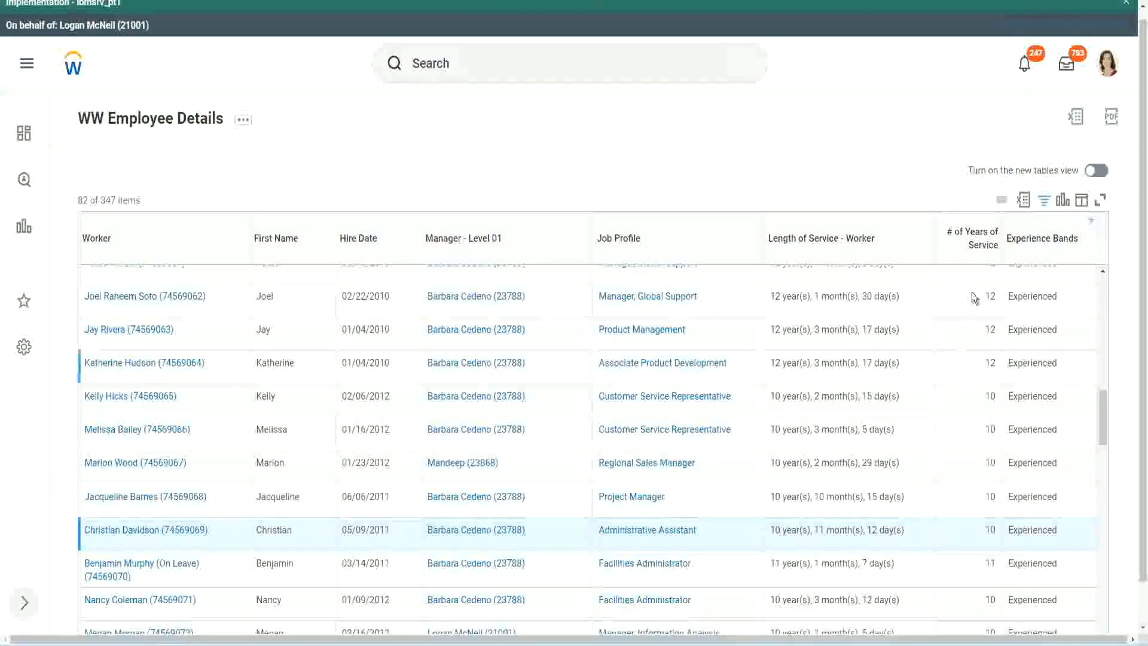
double_click(994, 296)
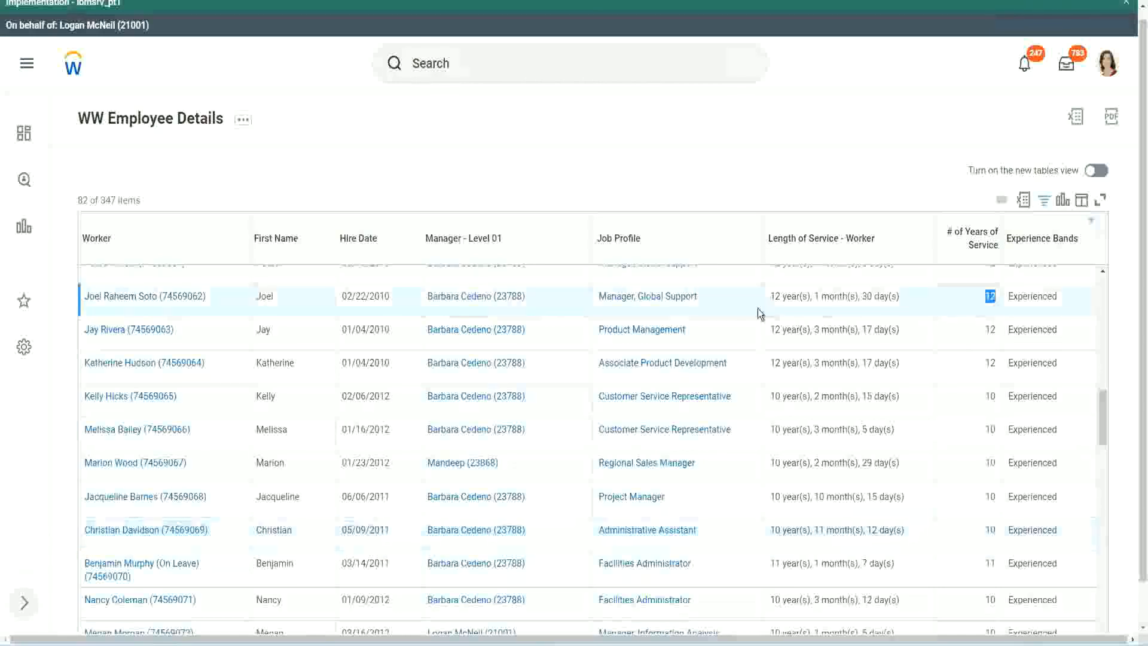
left_click_drag(771, 298, 914, 290)
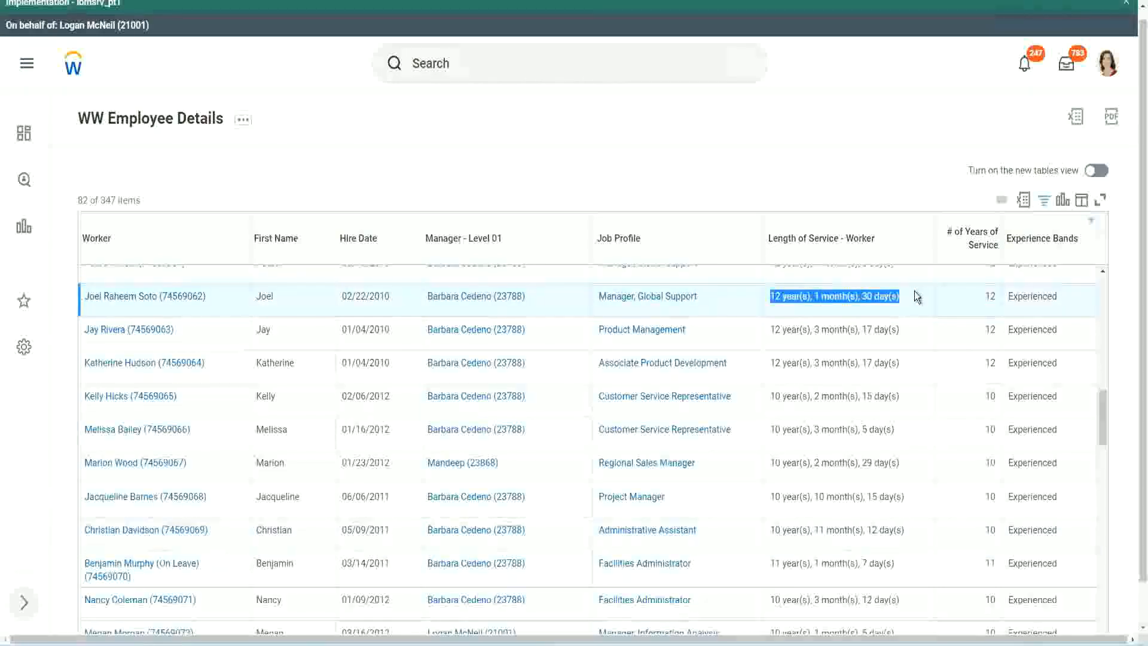
left_click(891, 528)
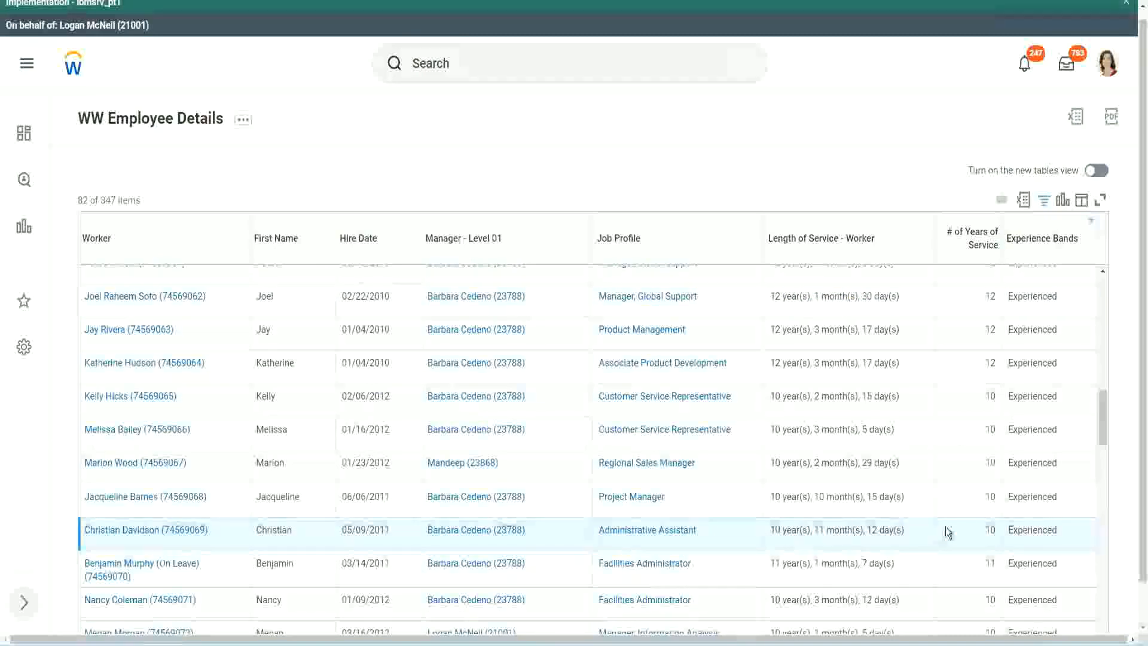
double_click(990, 530)
left_click(948, 533)
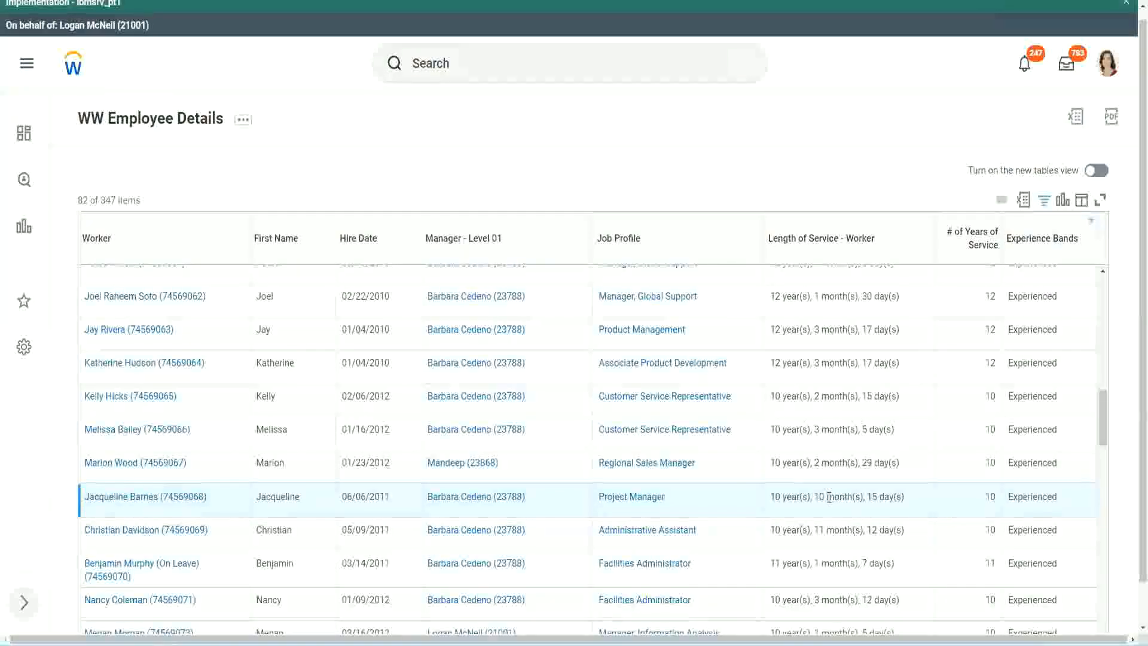
Examine the months part of Length of Service in the Project Manager row
left_click_drag(829, 497, 814, 496)
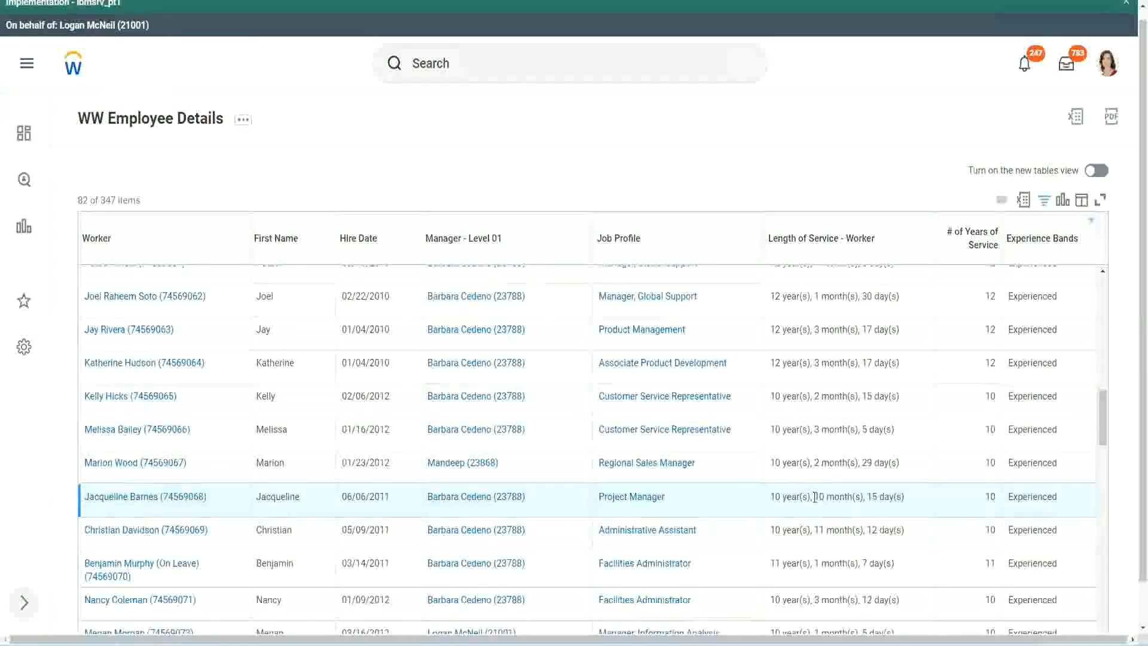
left_click(858, 496)
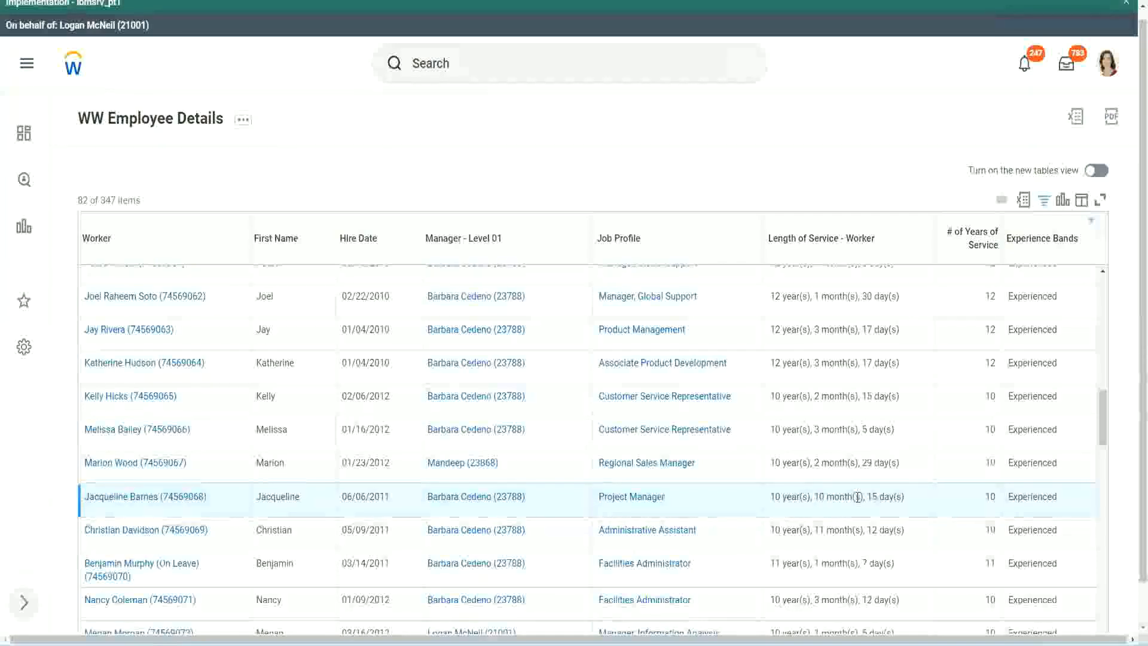
left_click_drag(858, 497, 842, 498)
left_click(842, 498)
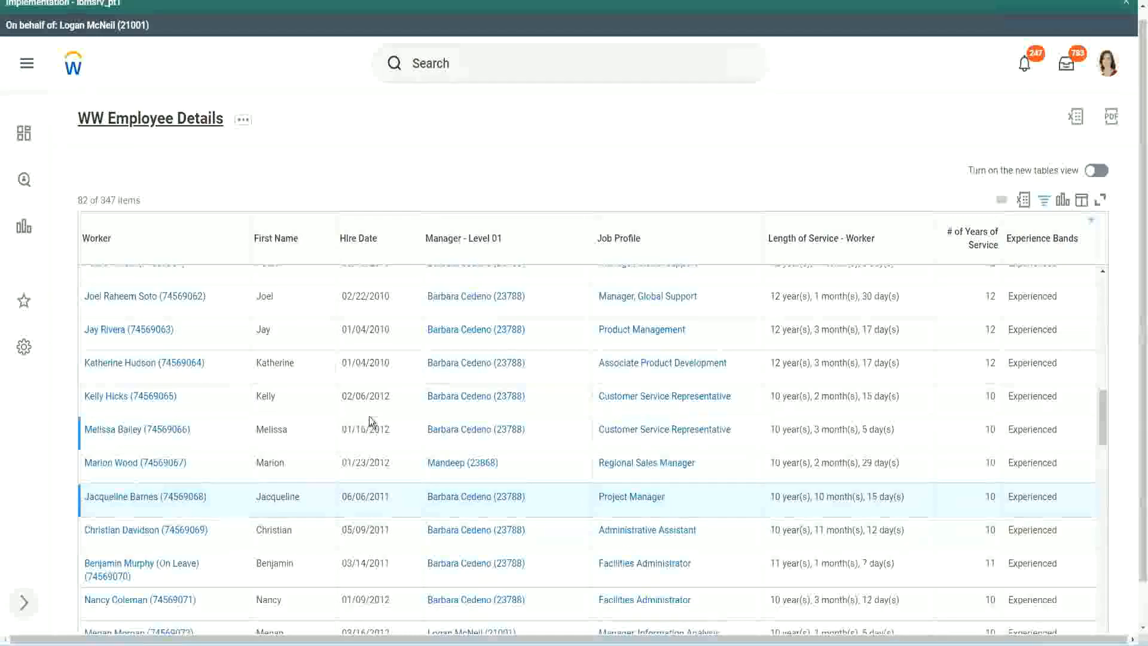
Open the calculated field behind the Experience Bands column in a new tab and close the environment banner
scroll(368, 416, "down", 5)
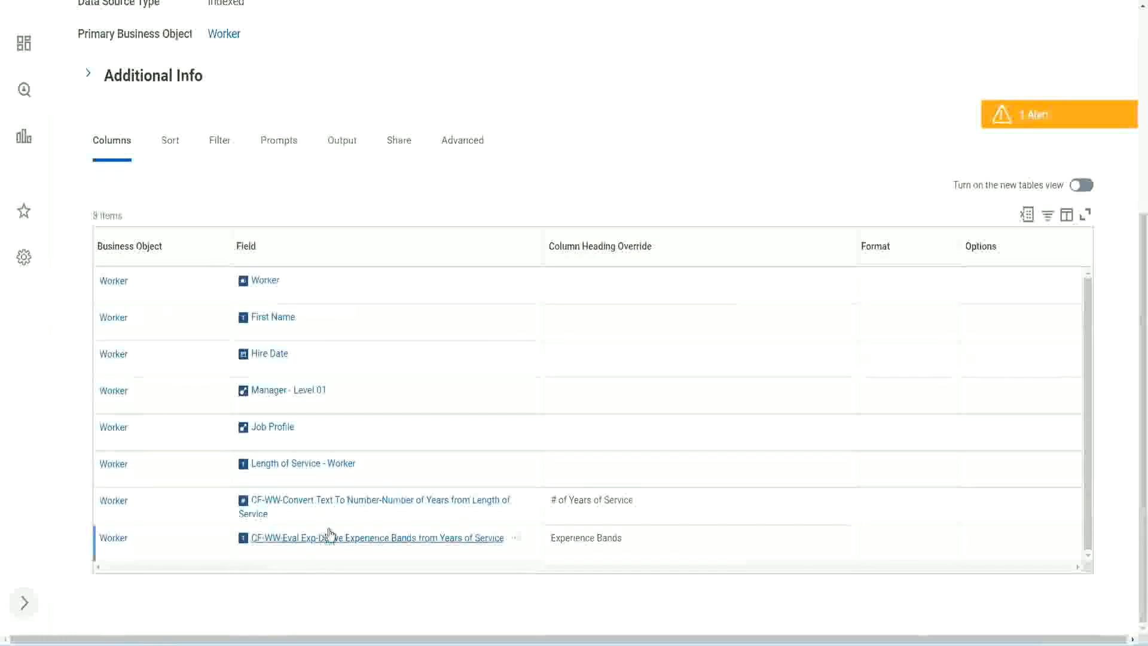
right_click(311, 542)
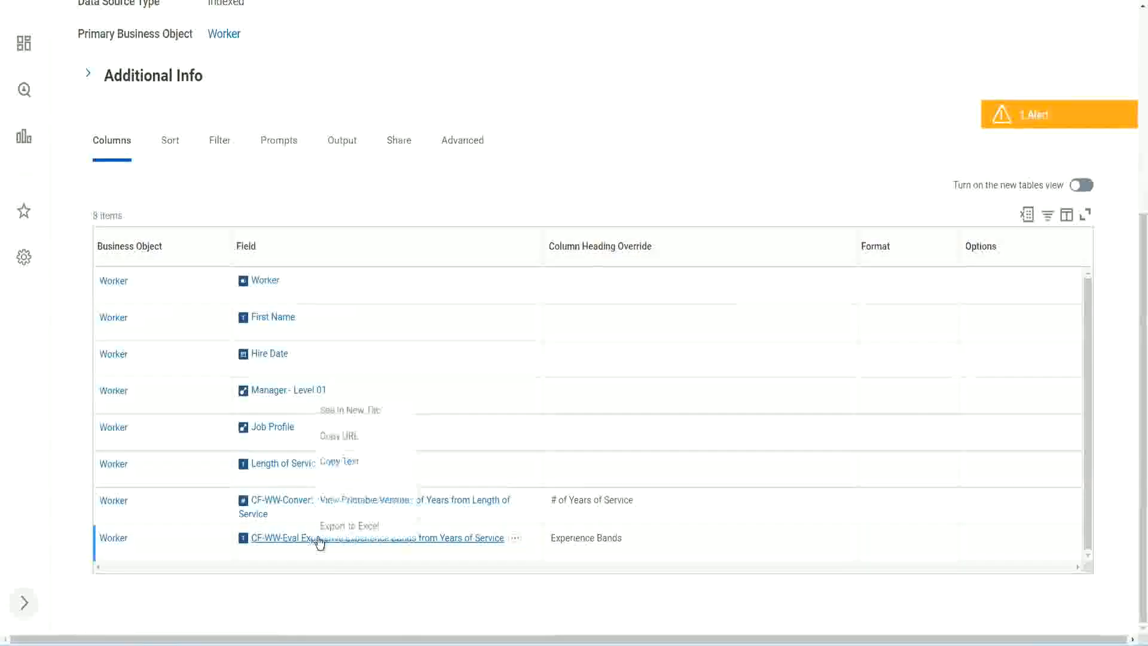
left_click(361, 408)
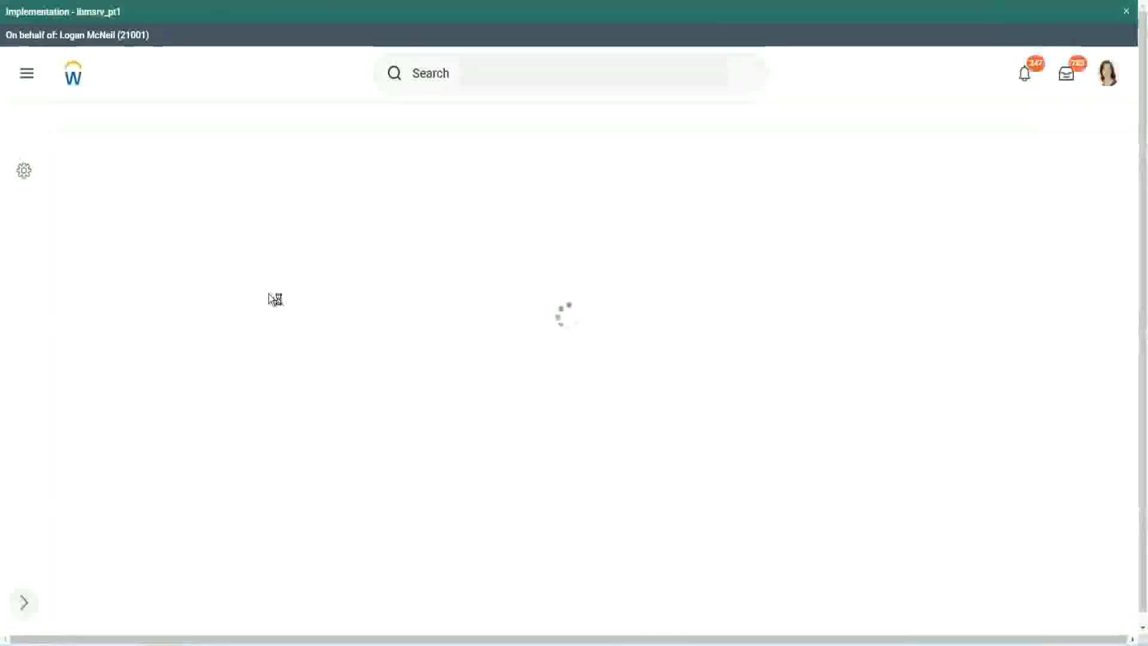
left_click(1127, 12)
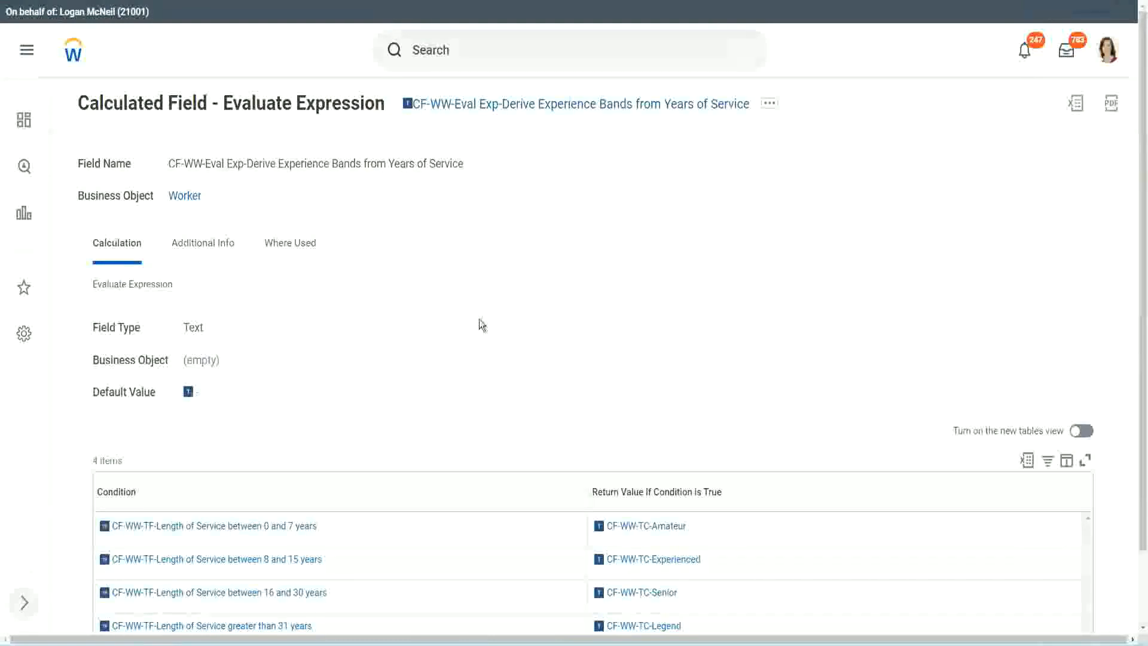
Review the field's four conditions and return values, and copy its name, CF-WW-Eval Exp-Derive Experience Bands from Years of Service, as text
scroll(466, 329, "down", 2)
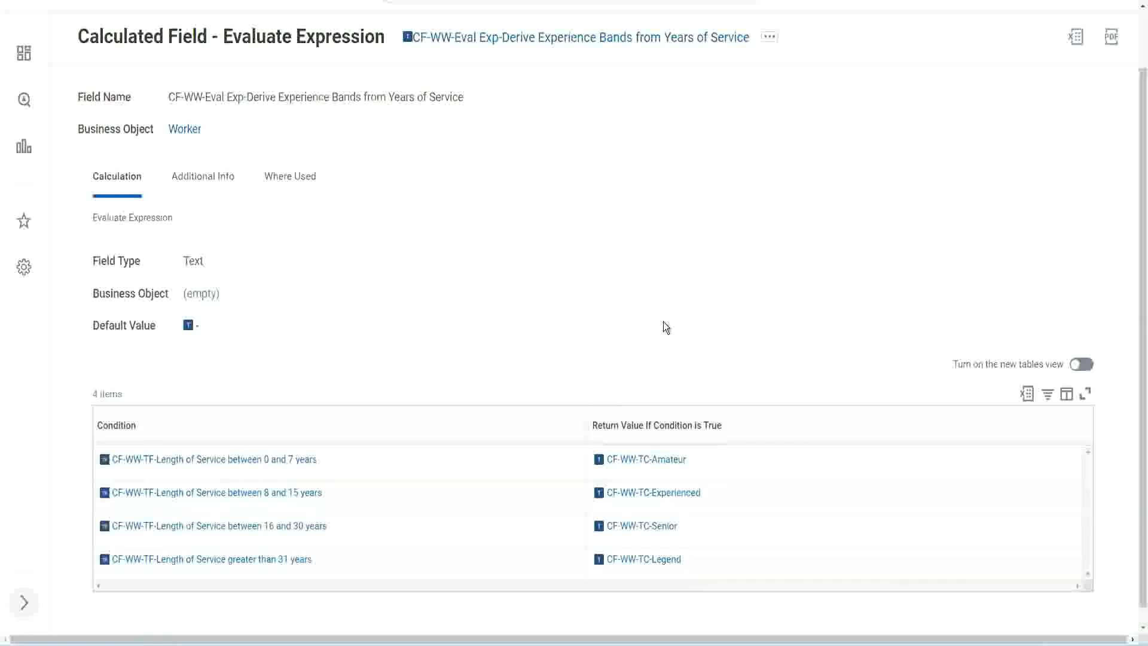
left_click(520, 422)
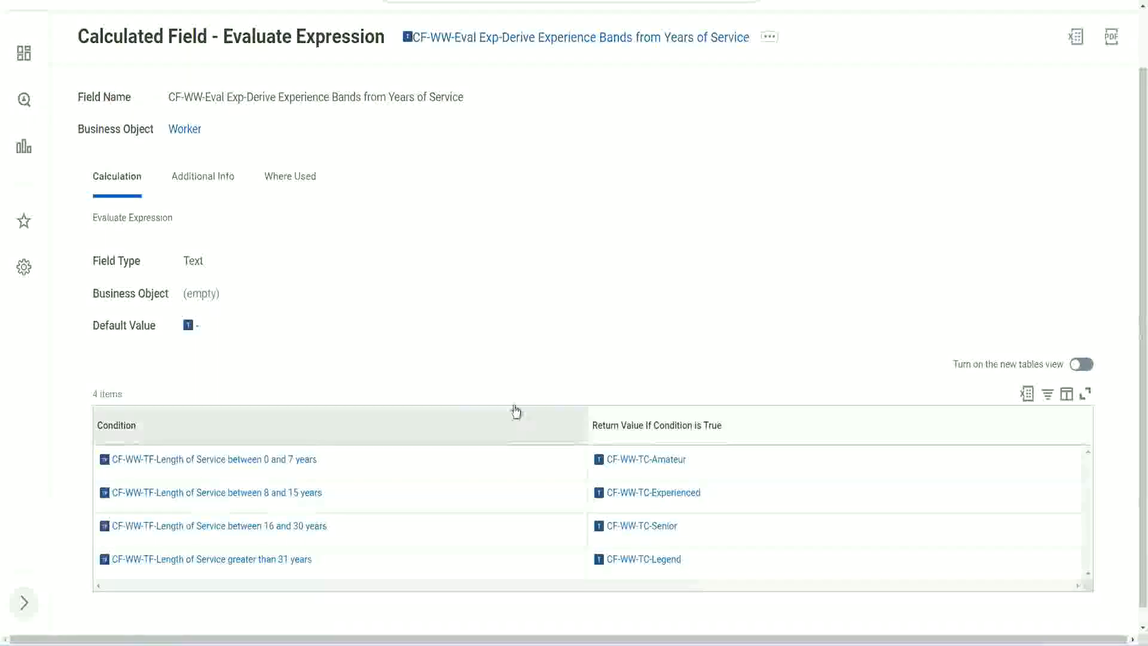
left_click(513, 280)
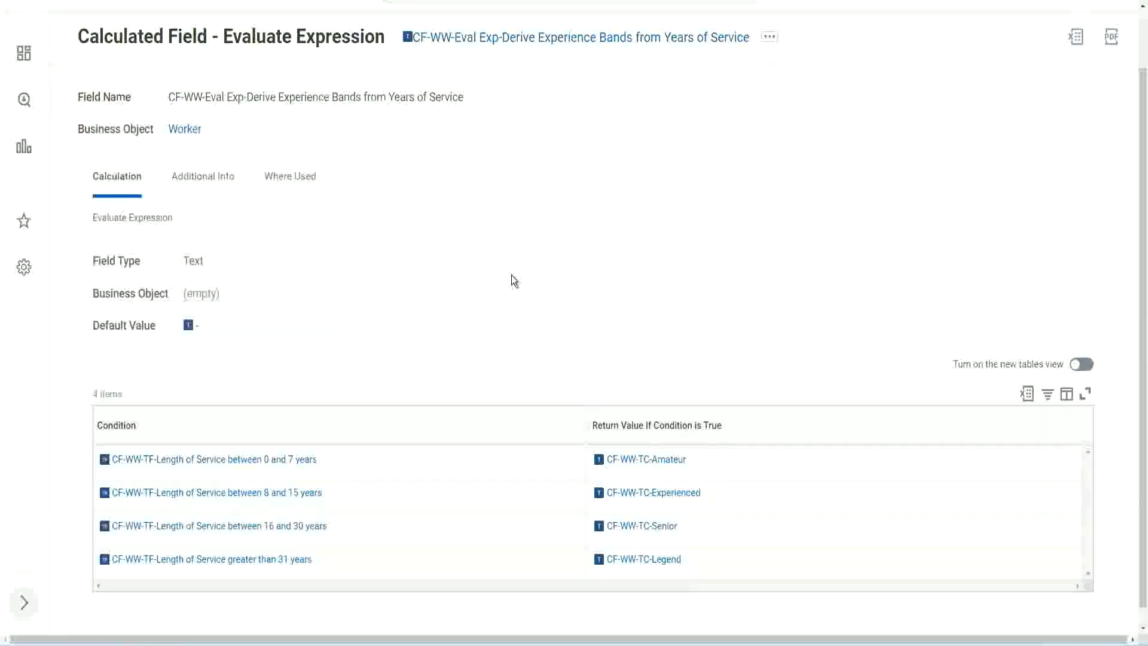
right_click(506, 44)
left_click(538, 106)
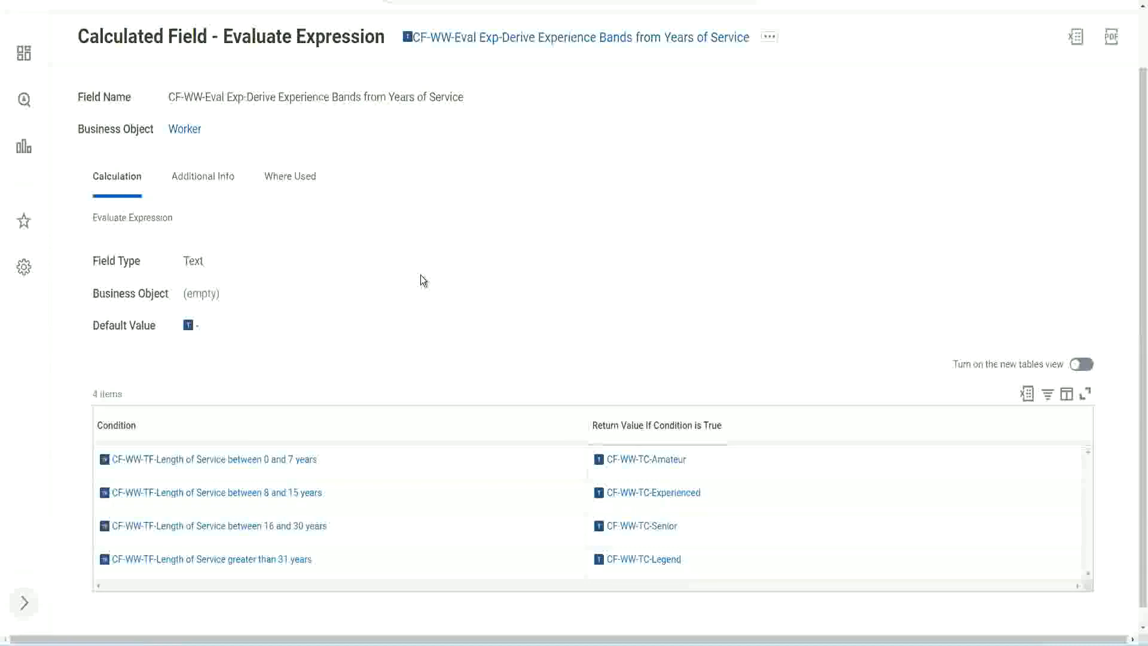
Return to the WW Employee Details report definition and search for "create cal field" to open the Create Calculated Field task
scroll(446, 238, "up", 1)
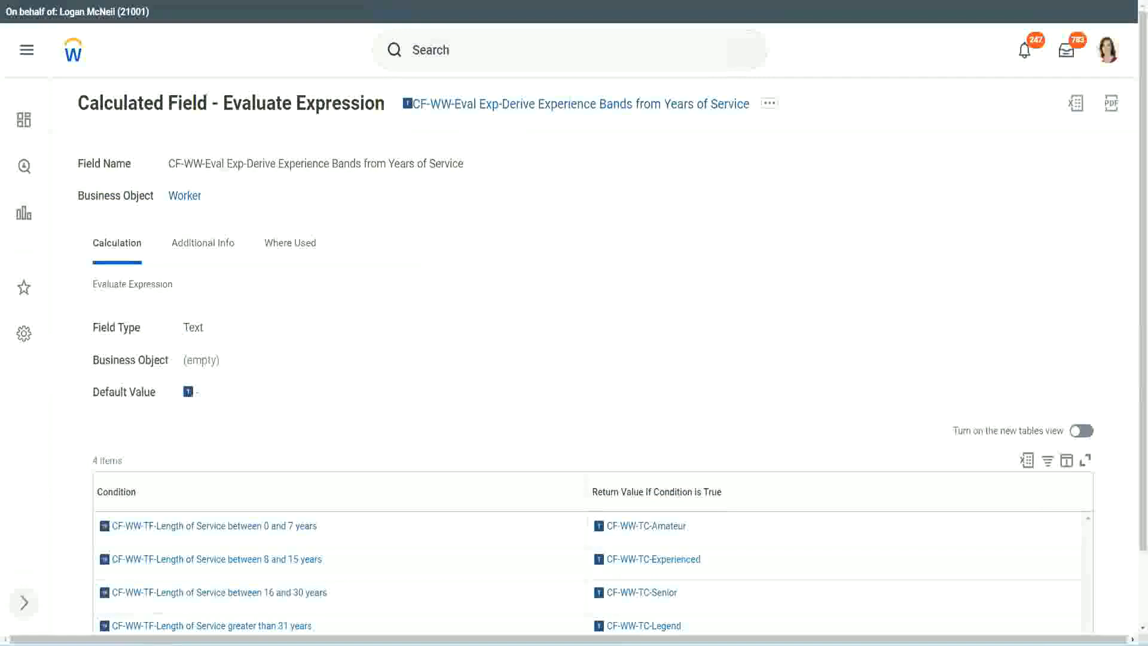
left_click(365, 3)
scroll(436, 92, "up", 5)
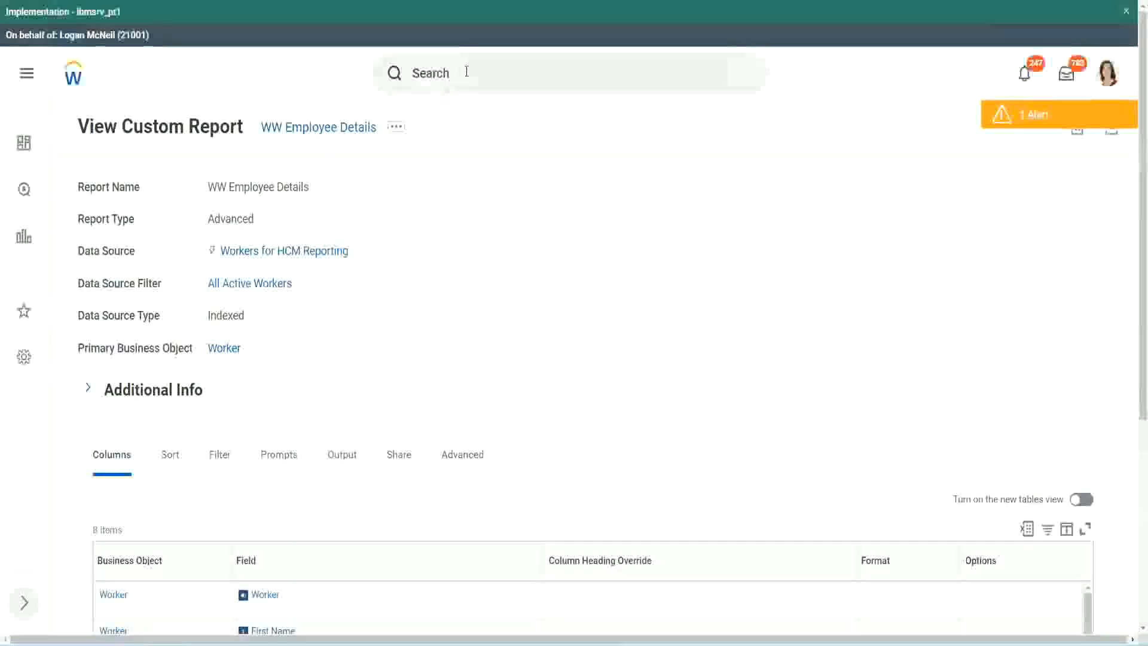
left_click(466, 72)
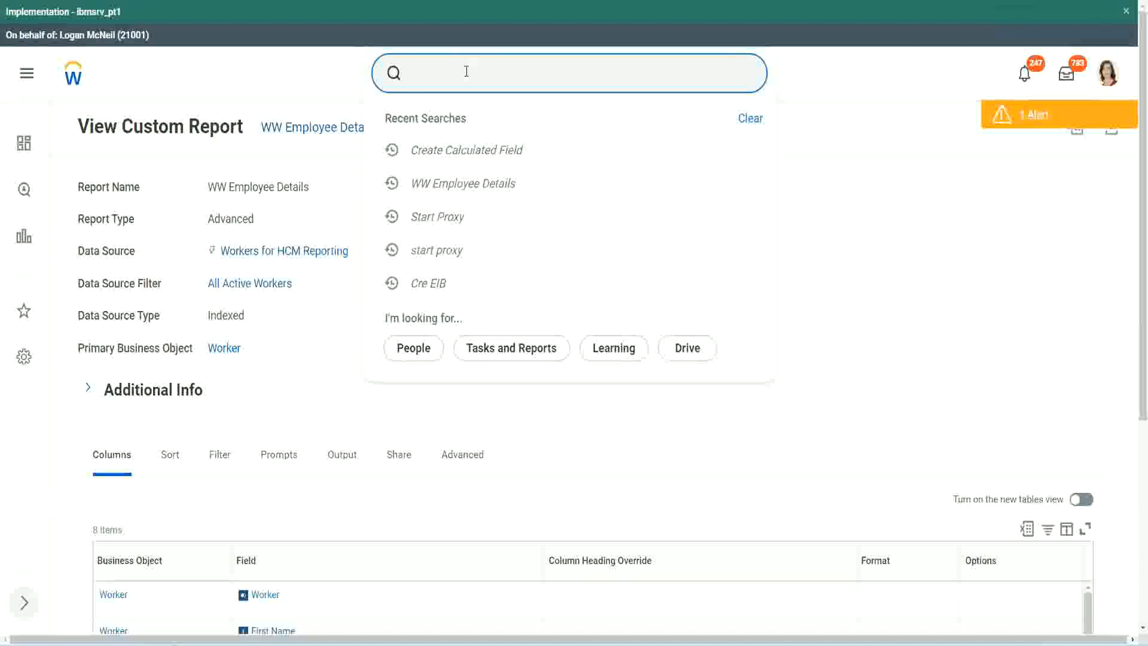
type("create cal field")
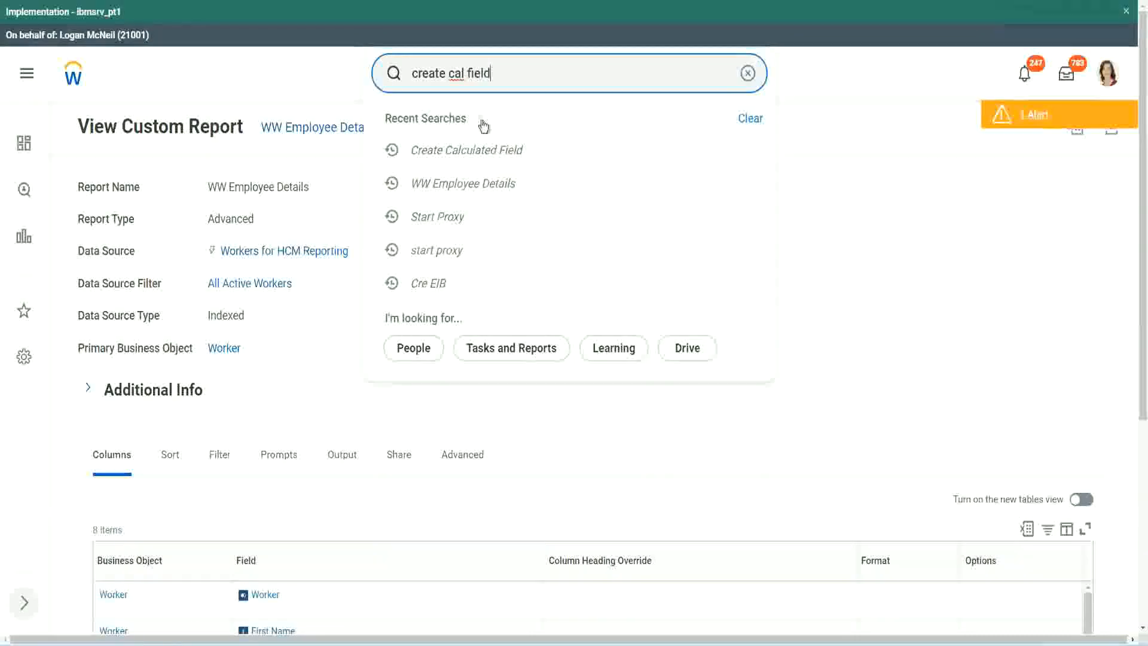
left_click(483, 125)
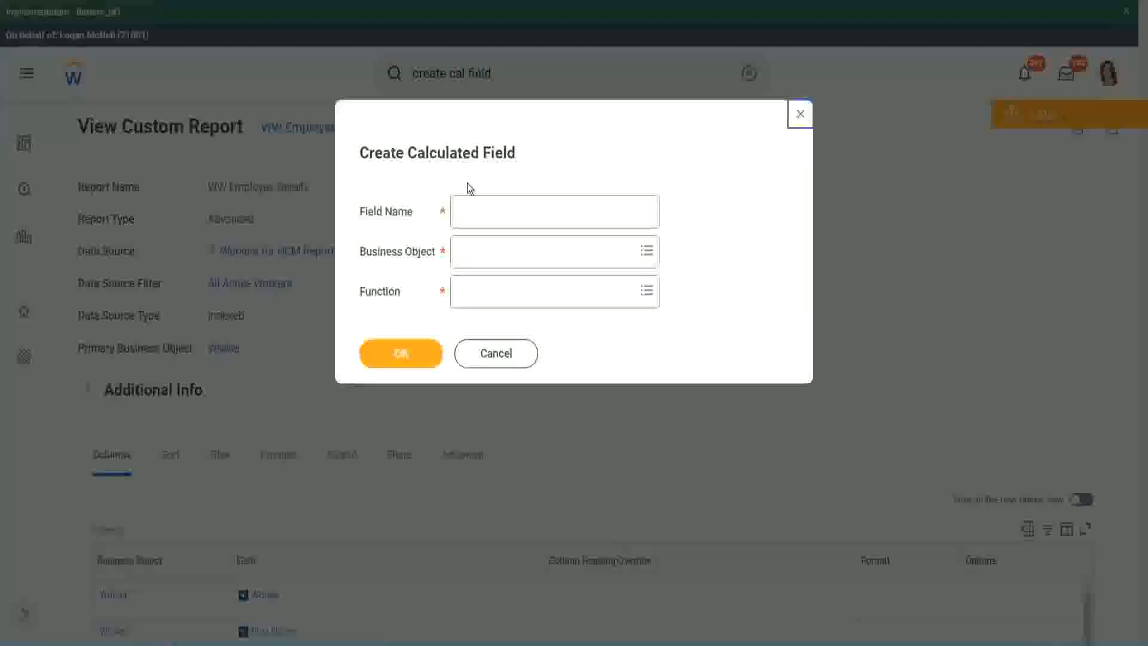
Paste the copied name as the new calculated field's name and insert "bands" after "Eval Exp"
left_click(486, 213)
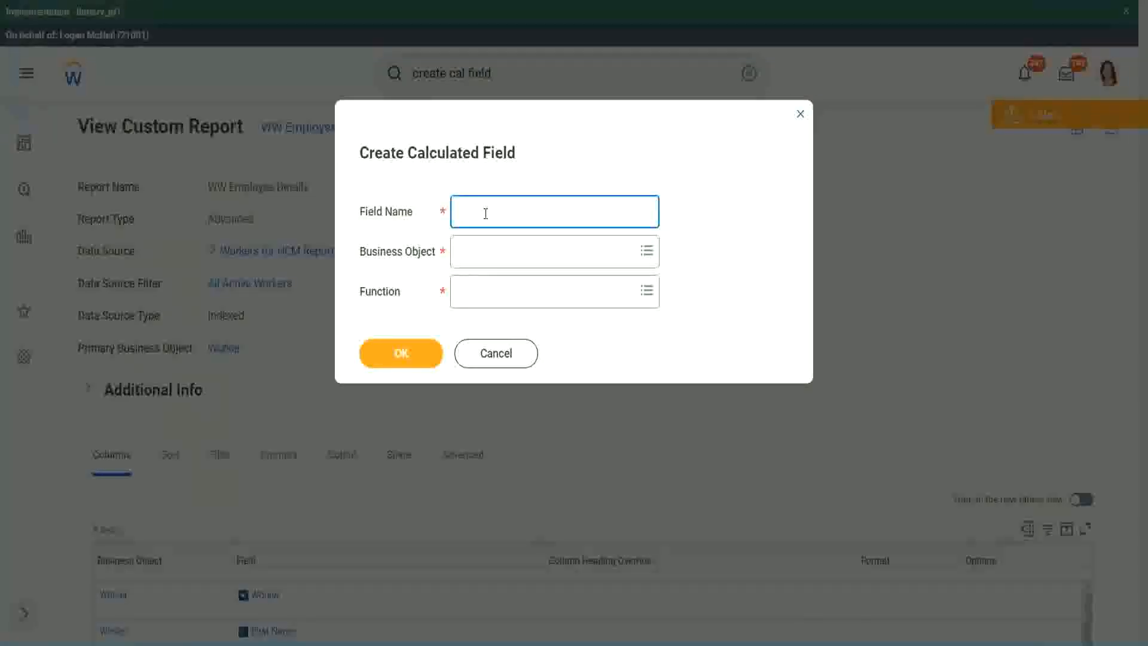
key("ctrl+v")
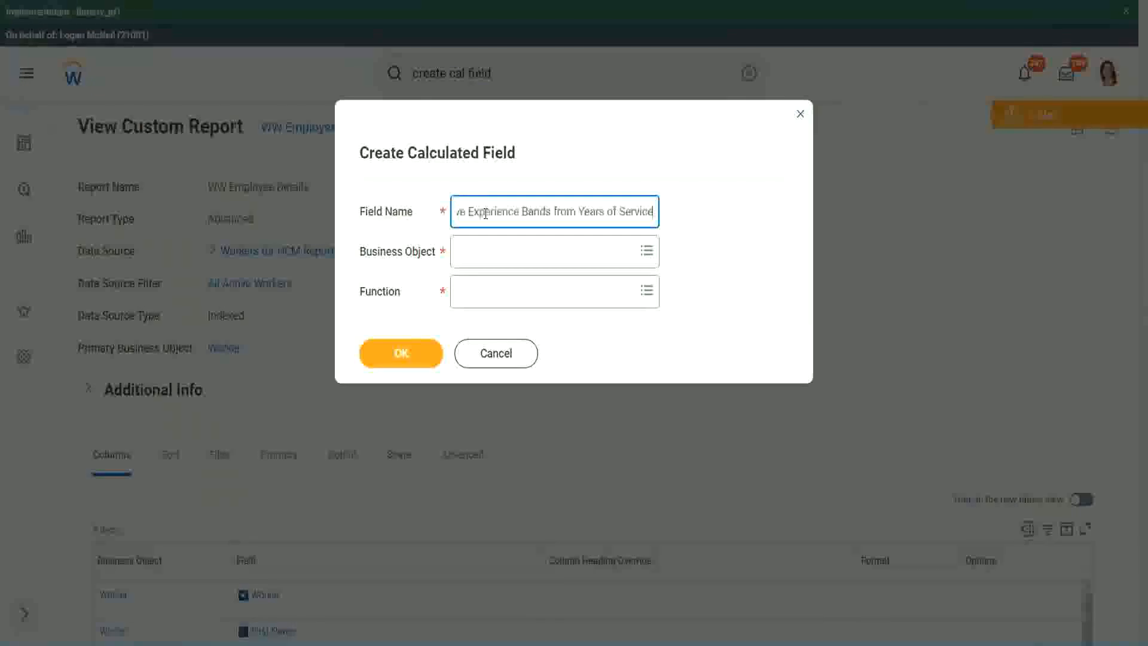
left_click_drag(520, 212, 533, 232)
left_click(517, 210)
key("Right")
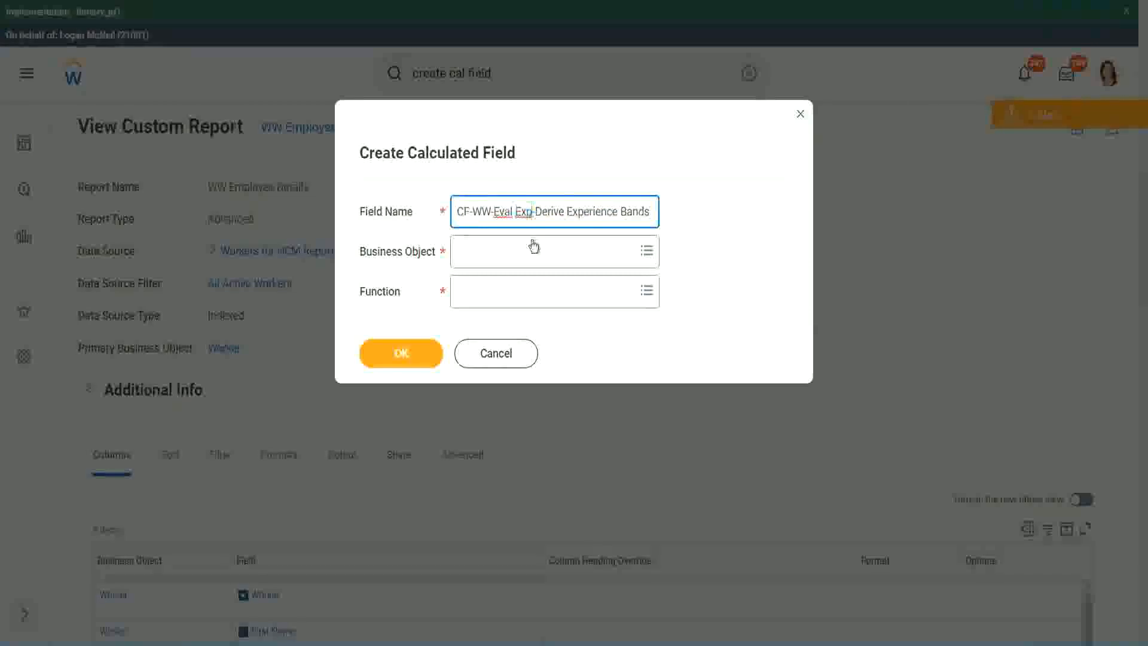
type("bands")
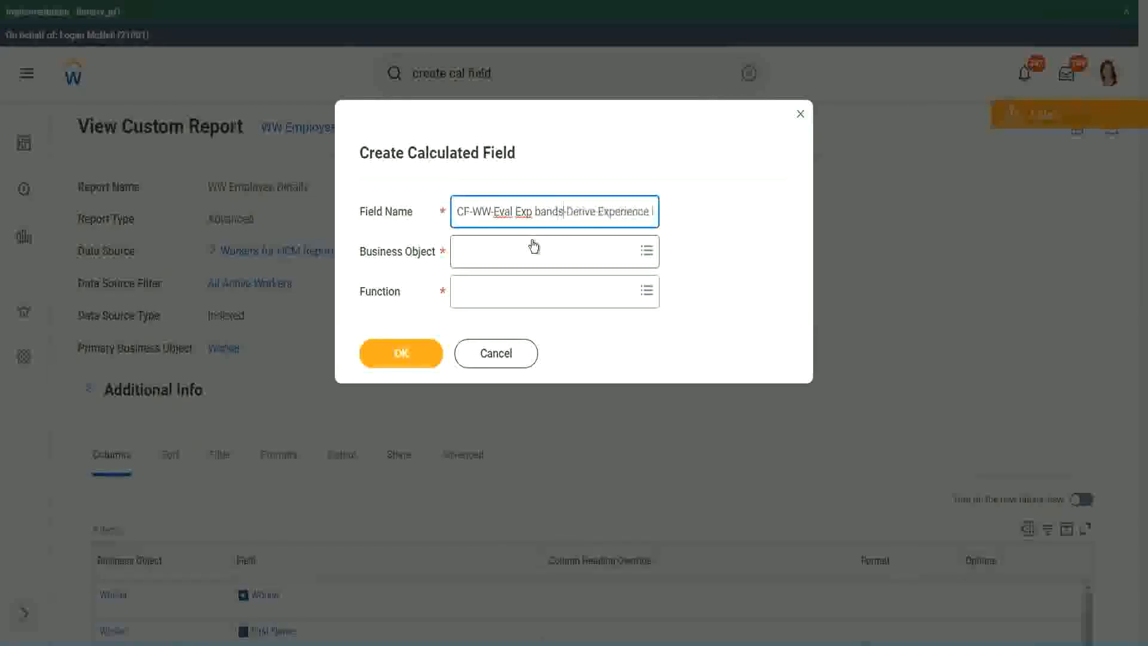
Capitalize "bands" to "Bands" after "Eval Exp" in the new calculated field's name
key("Left")
key("Left")
key("Left")
key("Left")
key("shift+Left")
type("B")
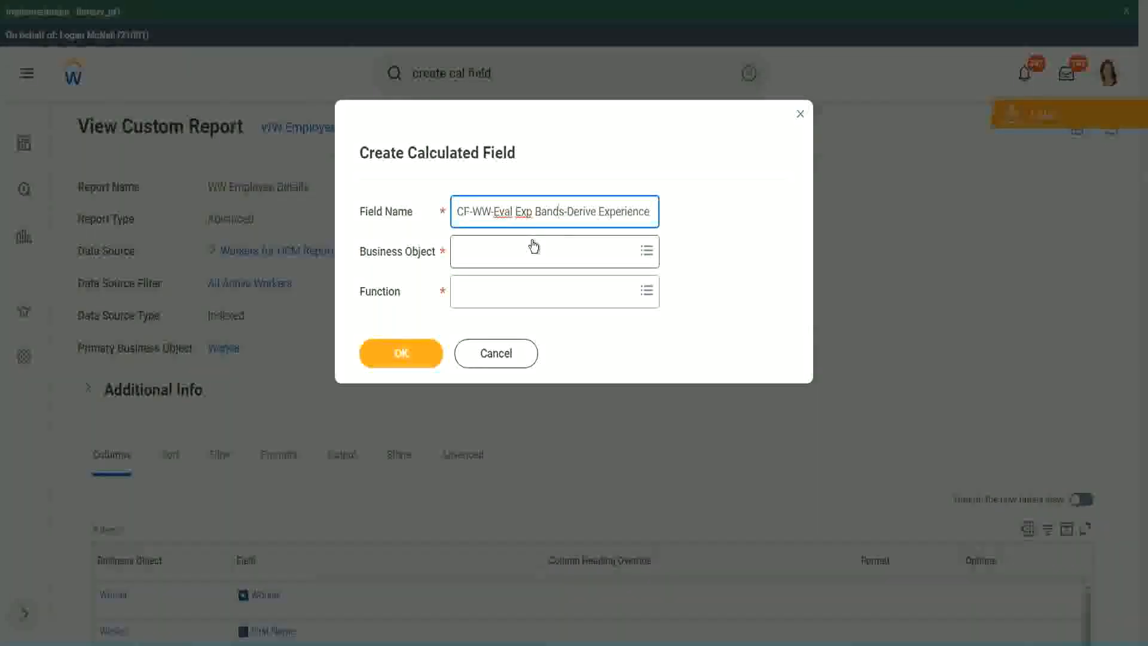
key("End")
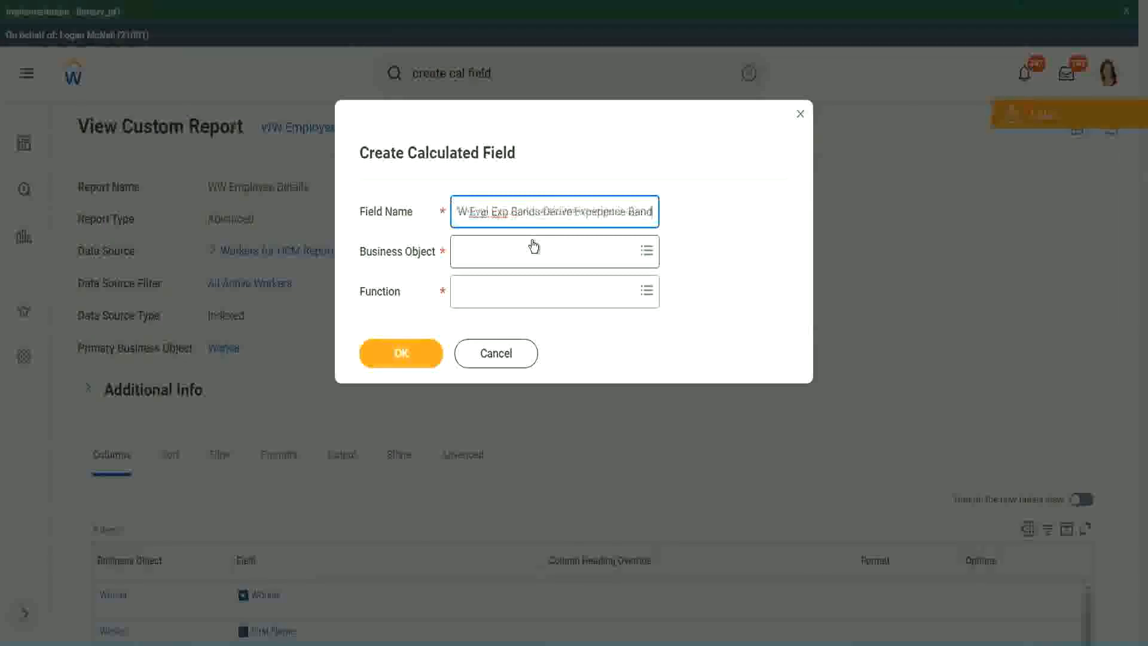
type("s from Years of")
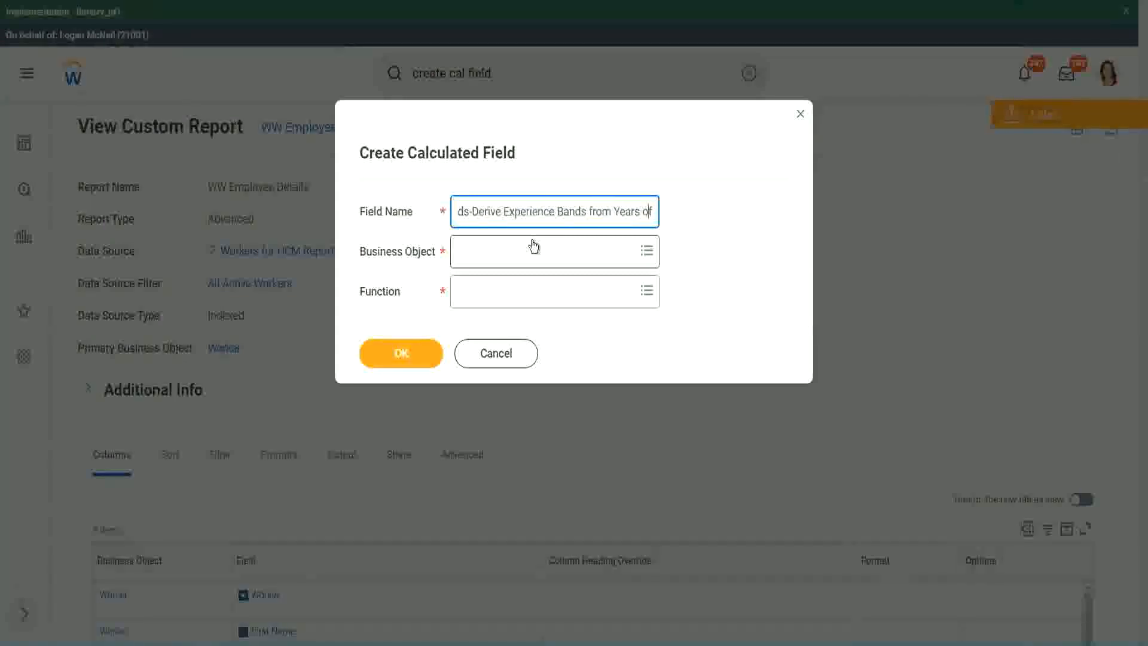
Replace "Derive" with "Determine" in the calculated field's name
key("Left")
key("Left")
key("Left")
key("Left")
key("Left")
key("Left")
key("Left")
key("Left")
key("Left")
key("Left")
key("Left")
key("Left")
key("Left")
key("Left")
key("Left")
key("Left")
key("Left")
key("Left")
key("Left")
key("Left")
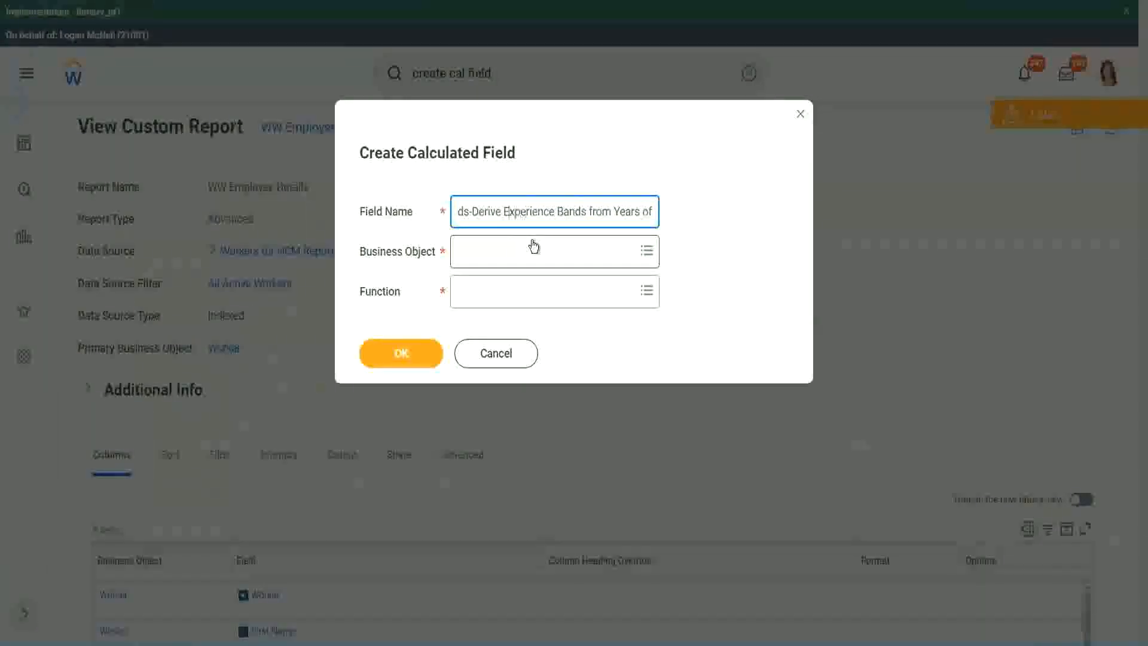
key("shift+Left")
key("shift+Left")
key("shift+Left")
key("shift+Left")
key("shift+Left")
key("shift+Left")
type("Determine")
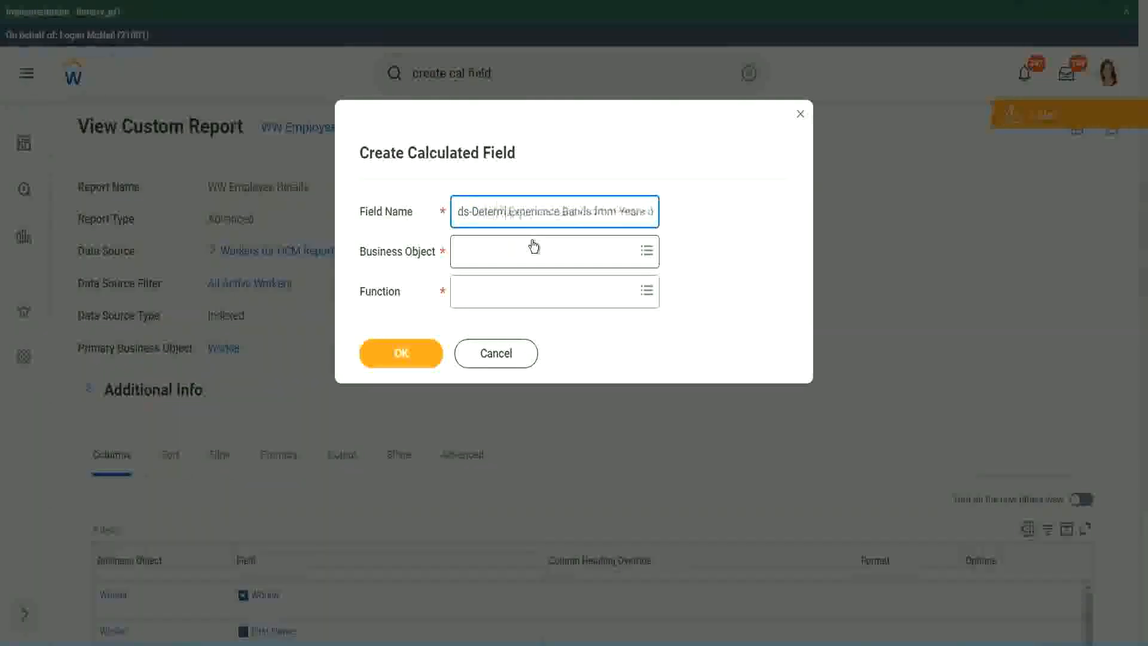
key("Right")
key("Right")
key("Right")
key("Right")
key("Right")
key("Right")
key("Right")
key("Right")
key("Right")
key("Right")
key("Right")
key("Right")
key("Right")
key("Right")
key("Right")
key("Right")
key("Right")
key("Right")
key("Right")
key("Right")
key("Right")
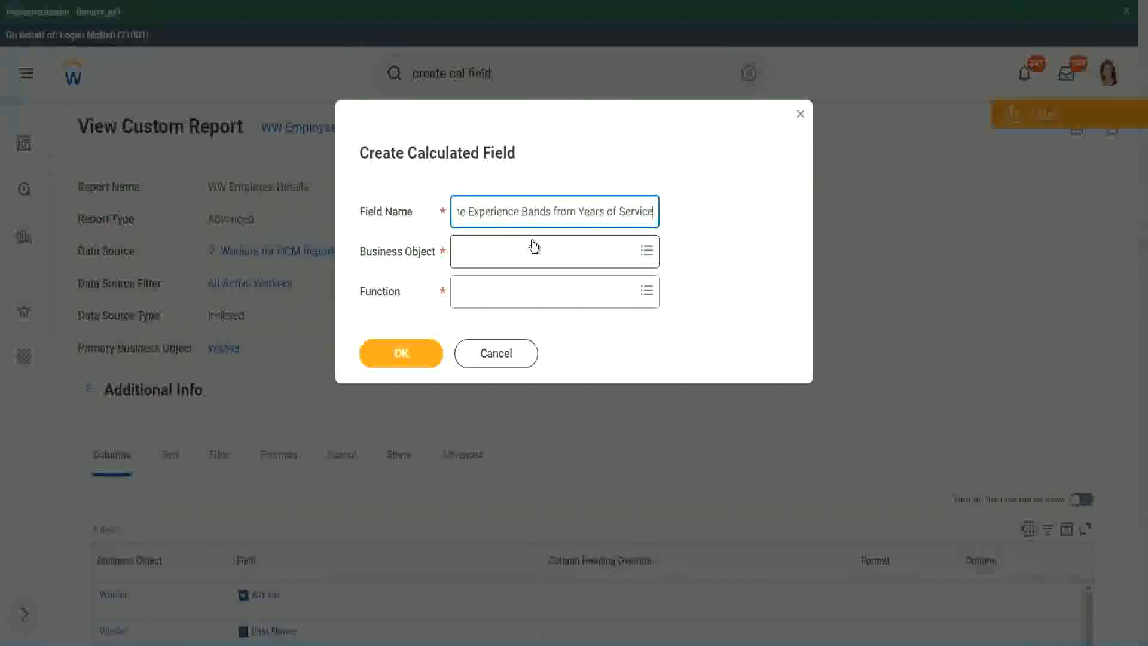
Set the calculated field's business object to Worker and its function to Evaluate Expression Band
left_click(509, 254)
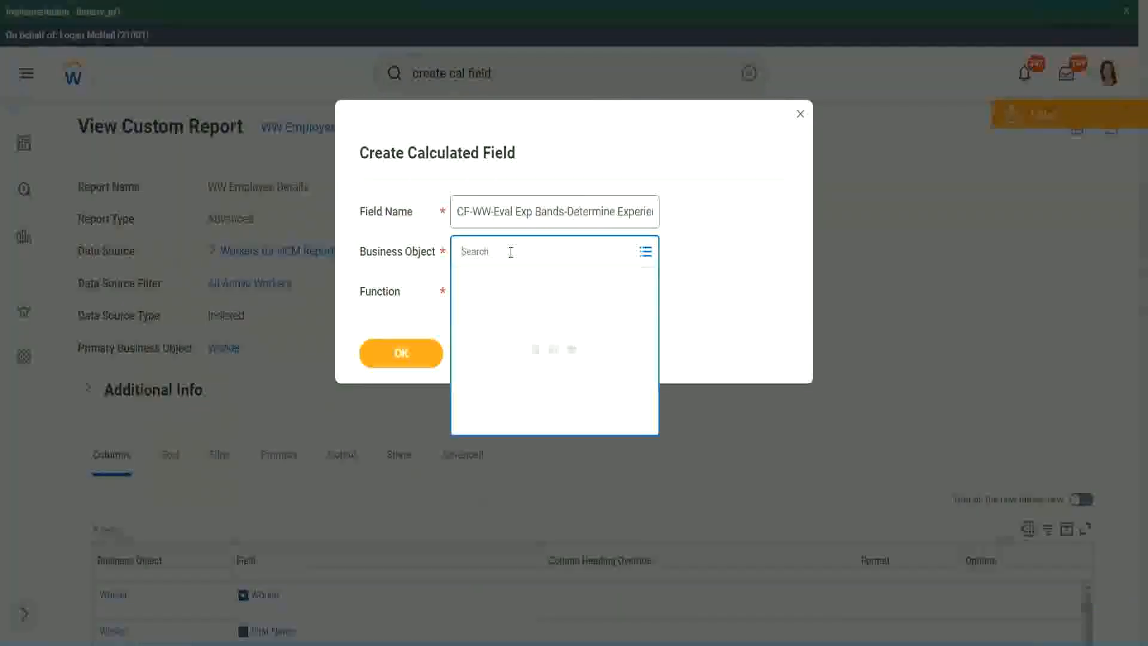
type("worker")
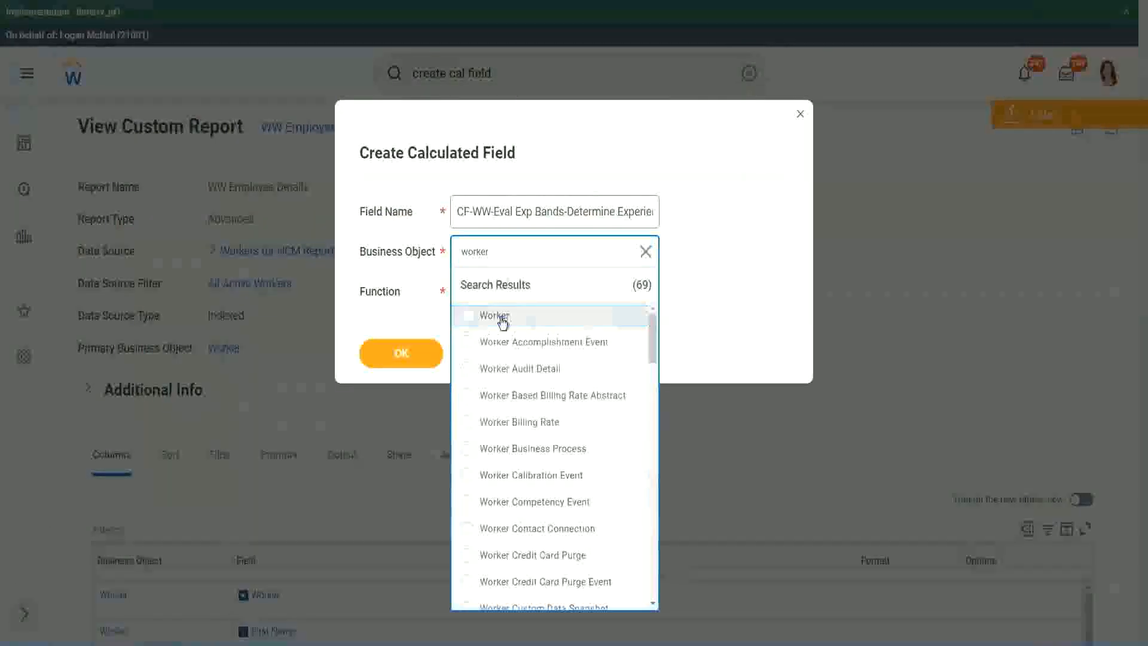
left_click(489, 316)
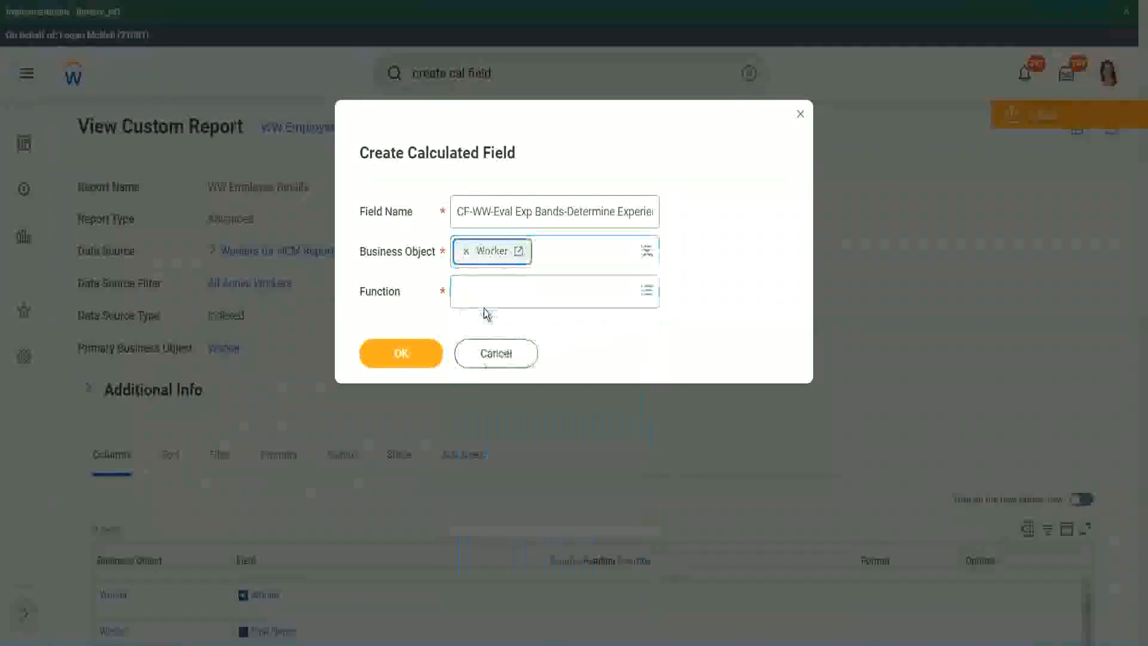
left_click(485, 291)
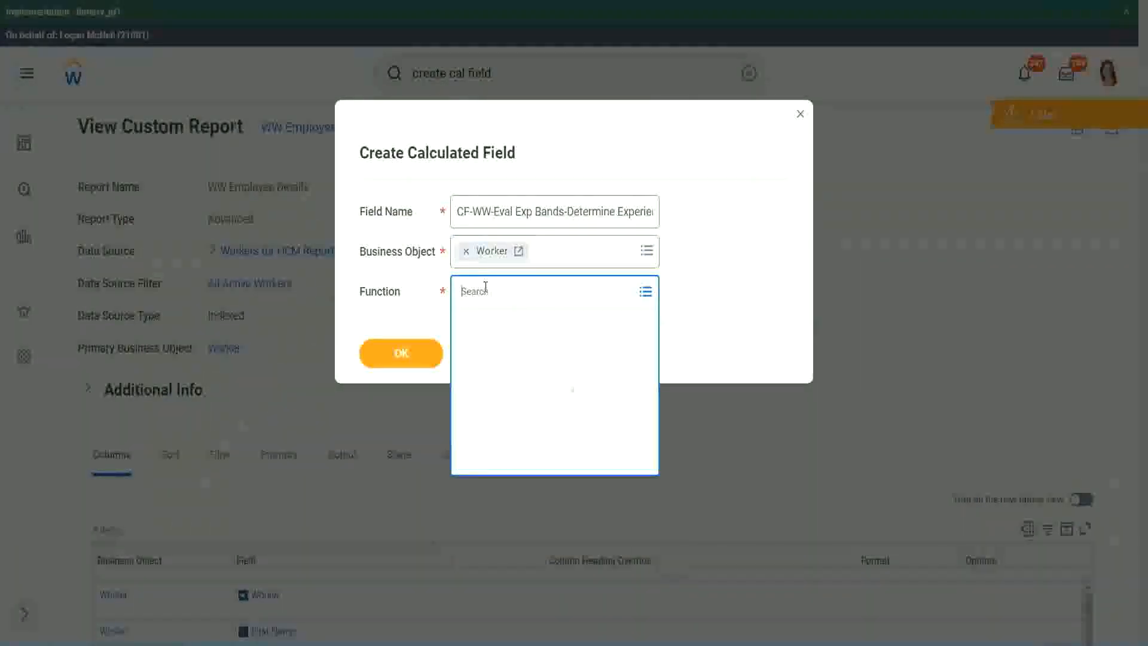
type("eval exp")
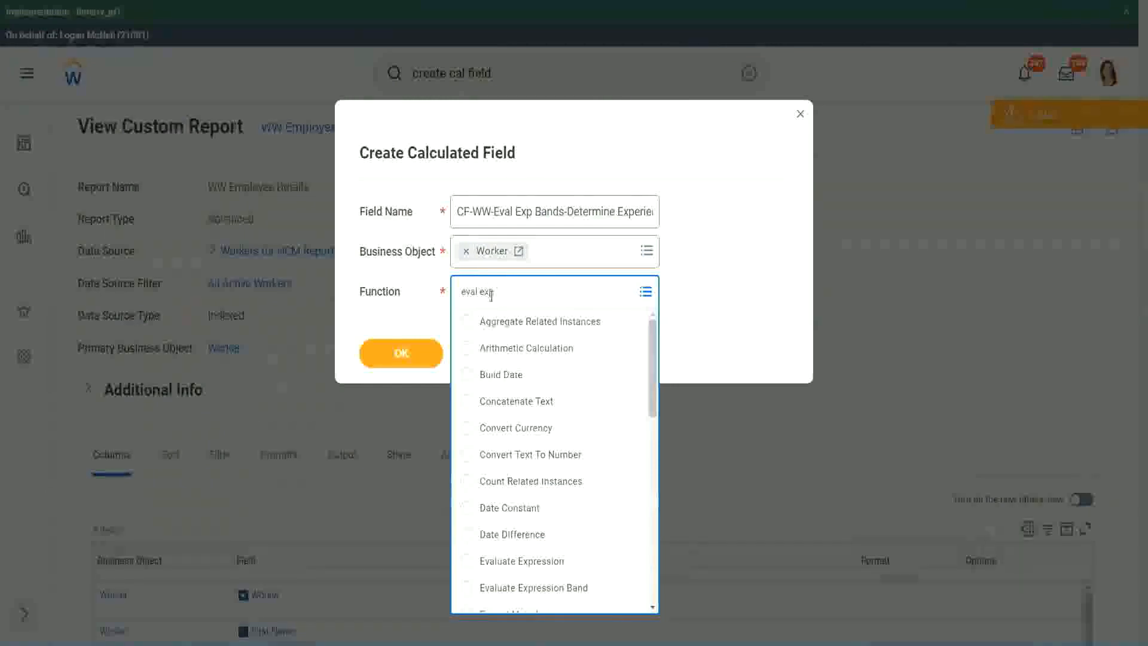
key("Return")
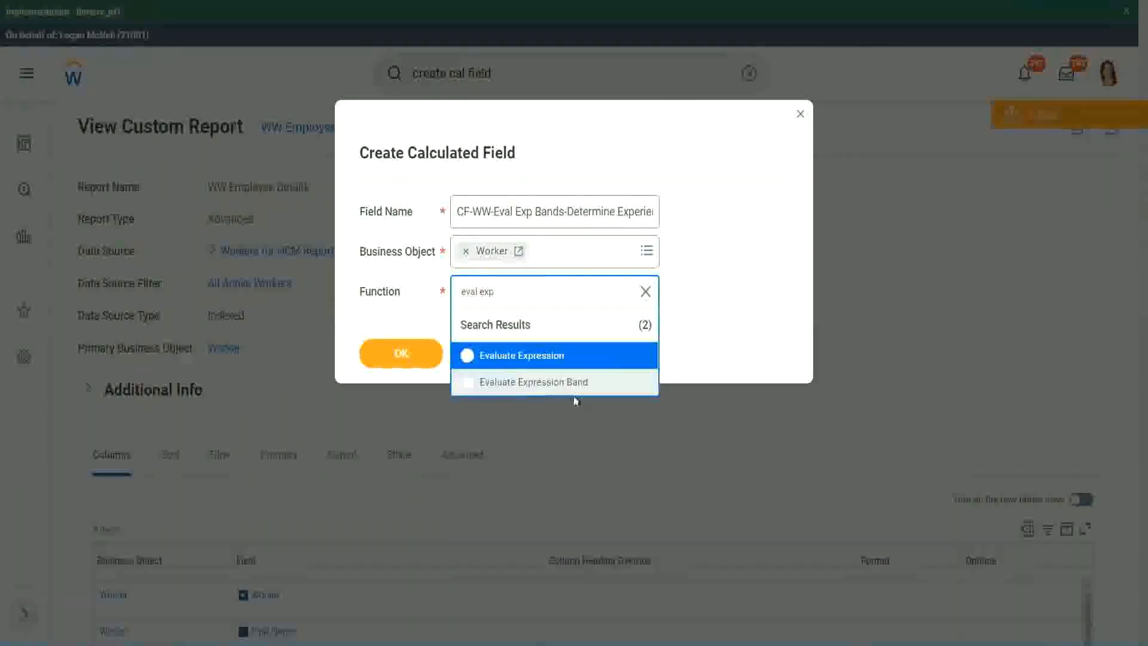
left_click(579, 385)
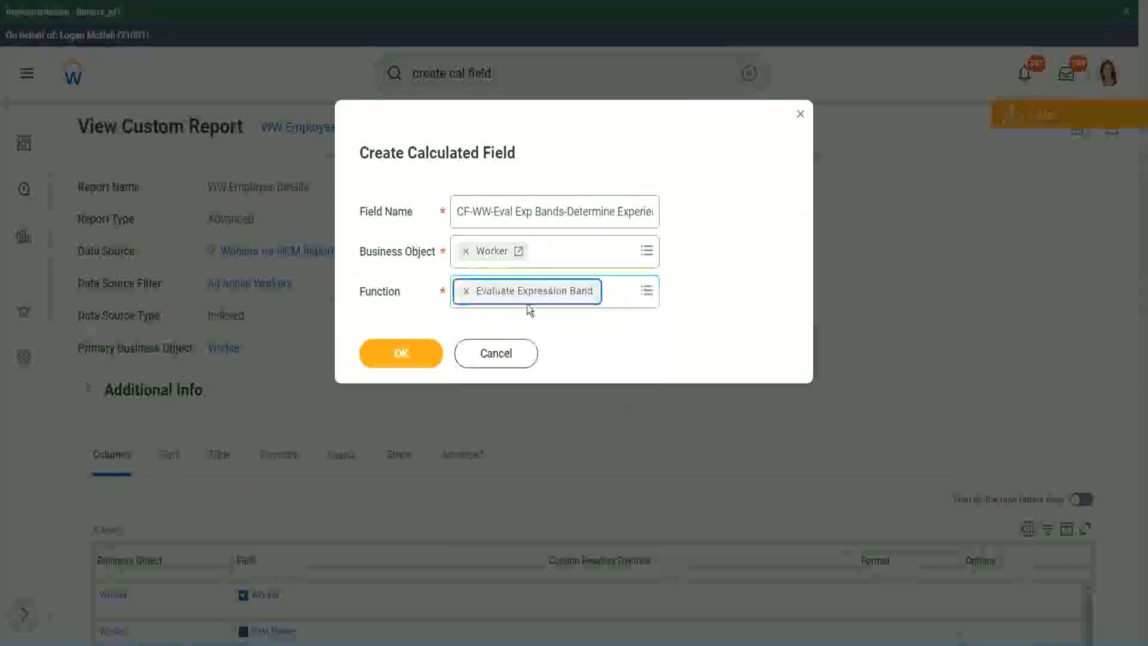
Shorten "Bands" to "Band" after "Eval Exp" in the field name and proceed to the calculation definition
left_click(562, 210)
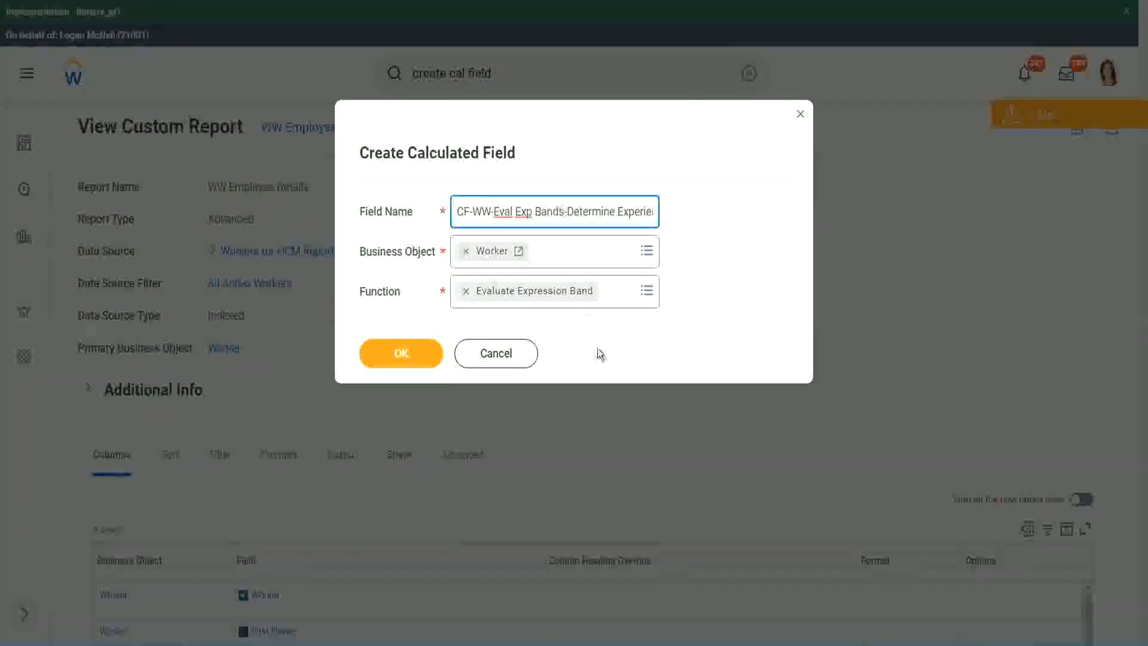
key("BackSpace")
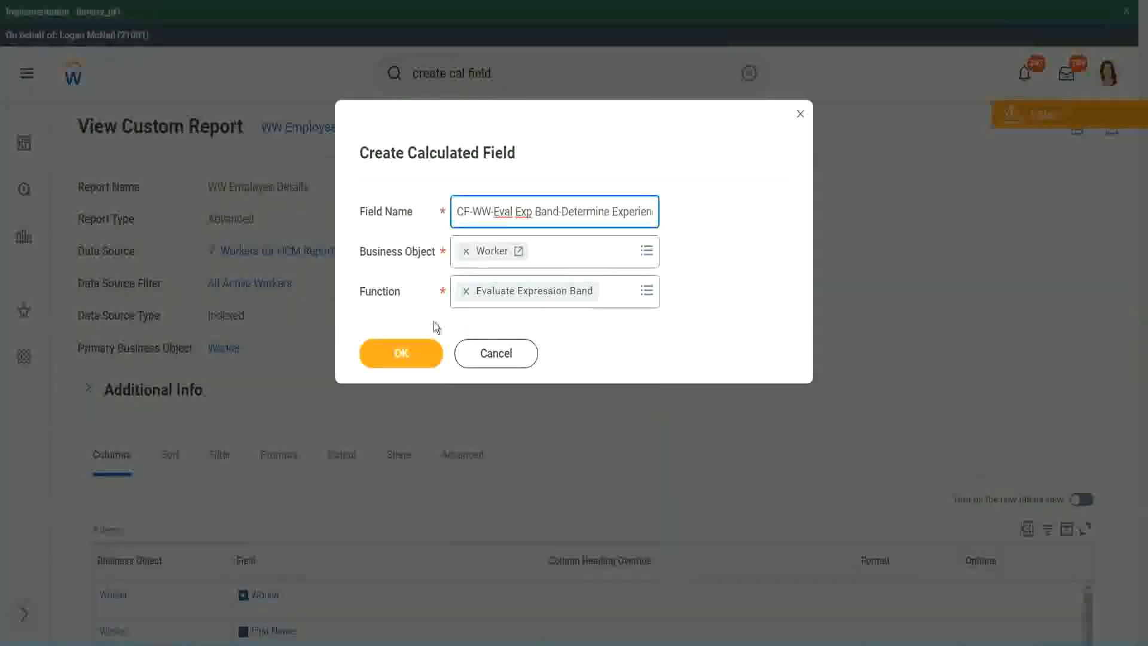
left_click(385, 354)
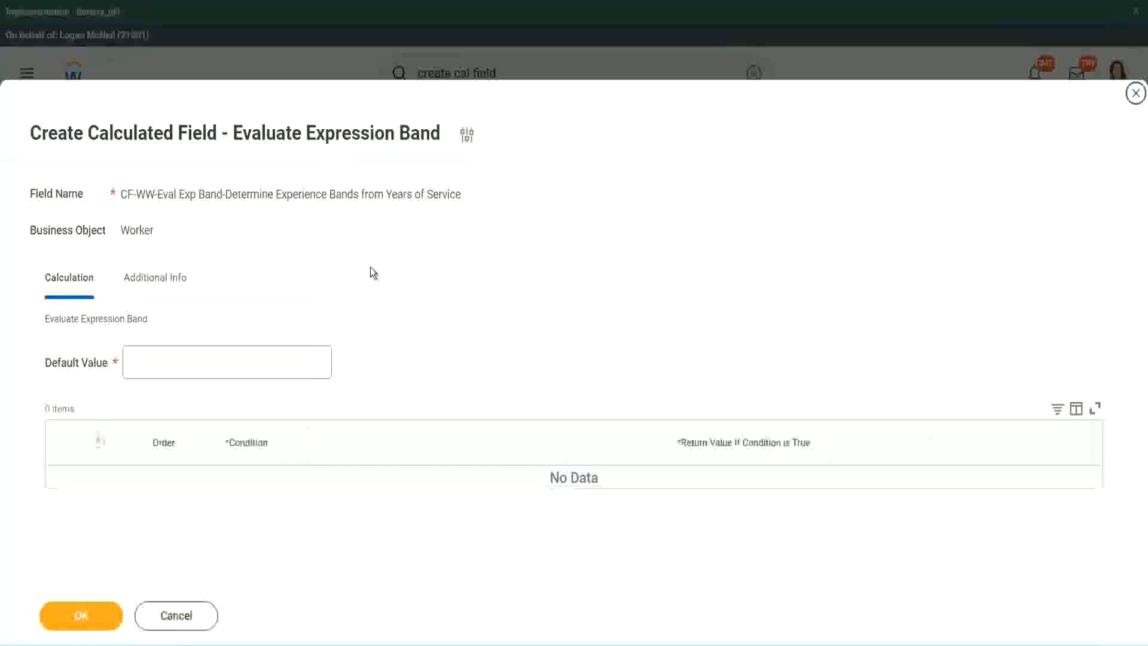
Set the default value to "-" and add a first condition row
left_click(165, 369)
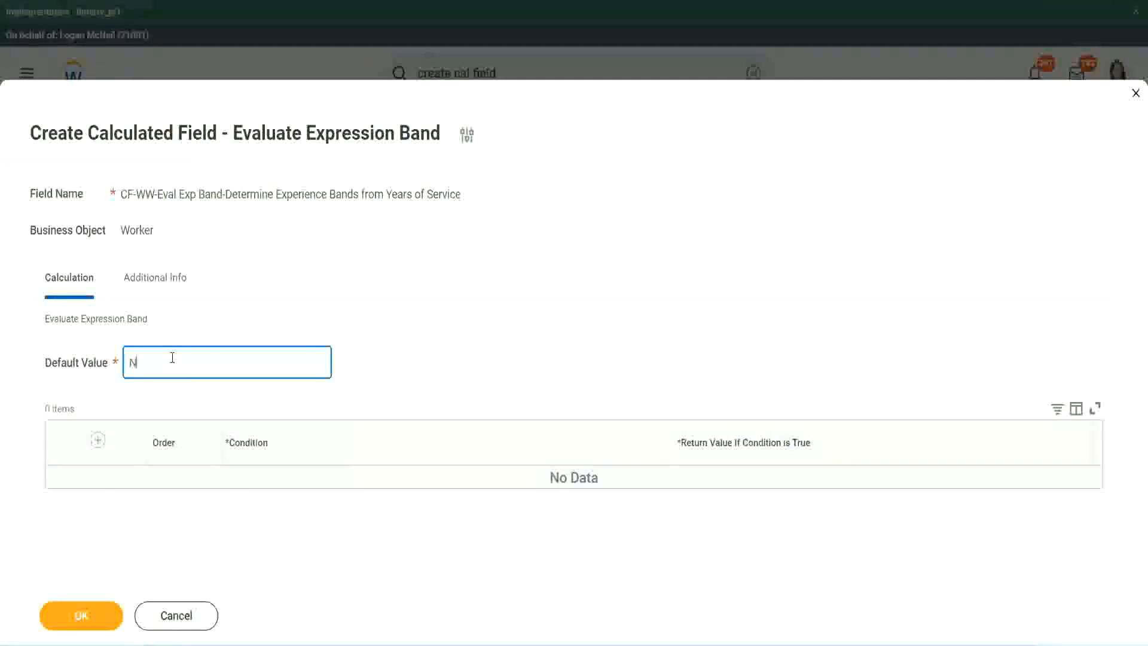
key("BackSpace")
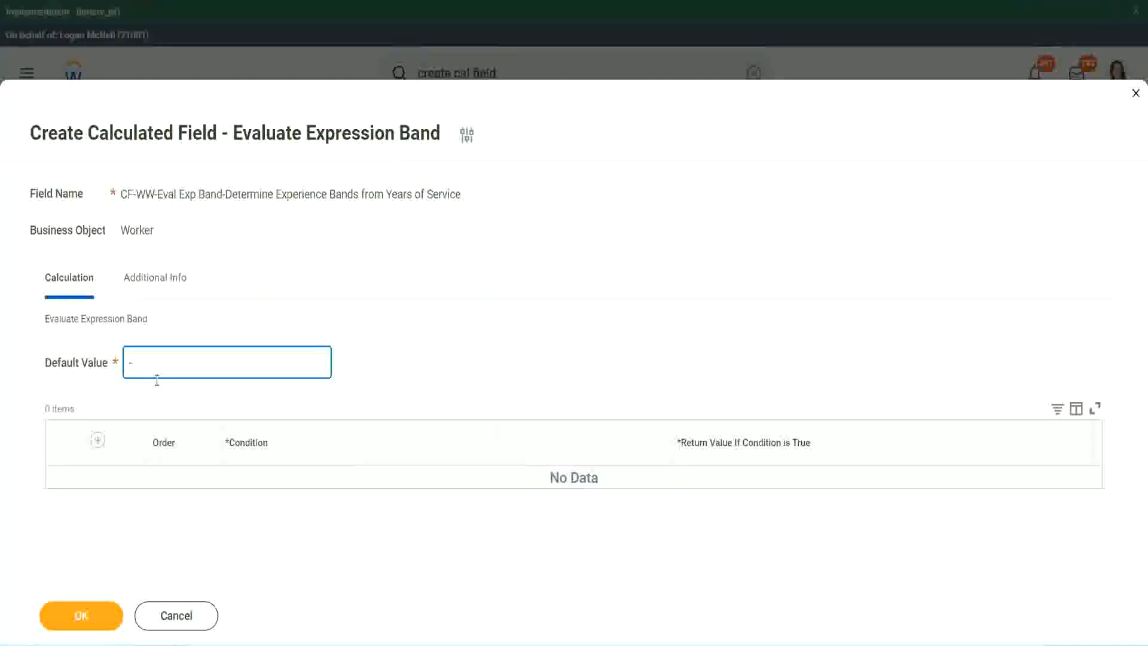
left_click(99, 442)
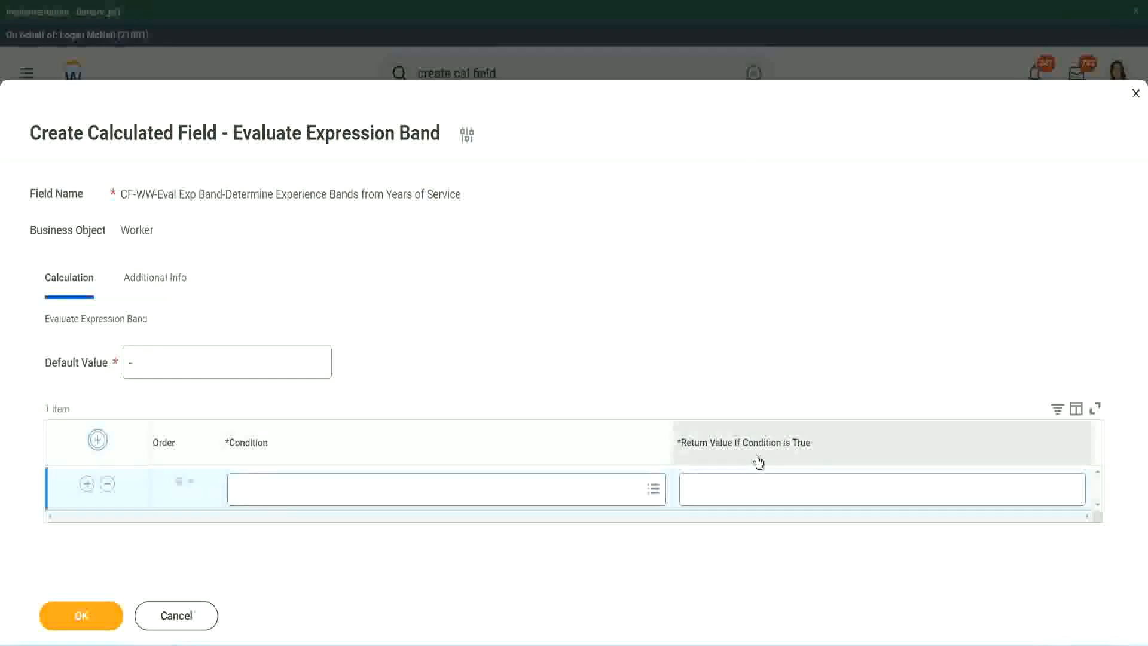
left_click(747, 491)
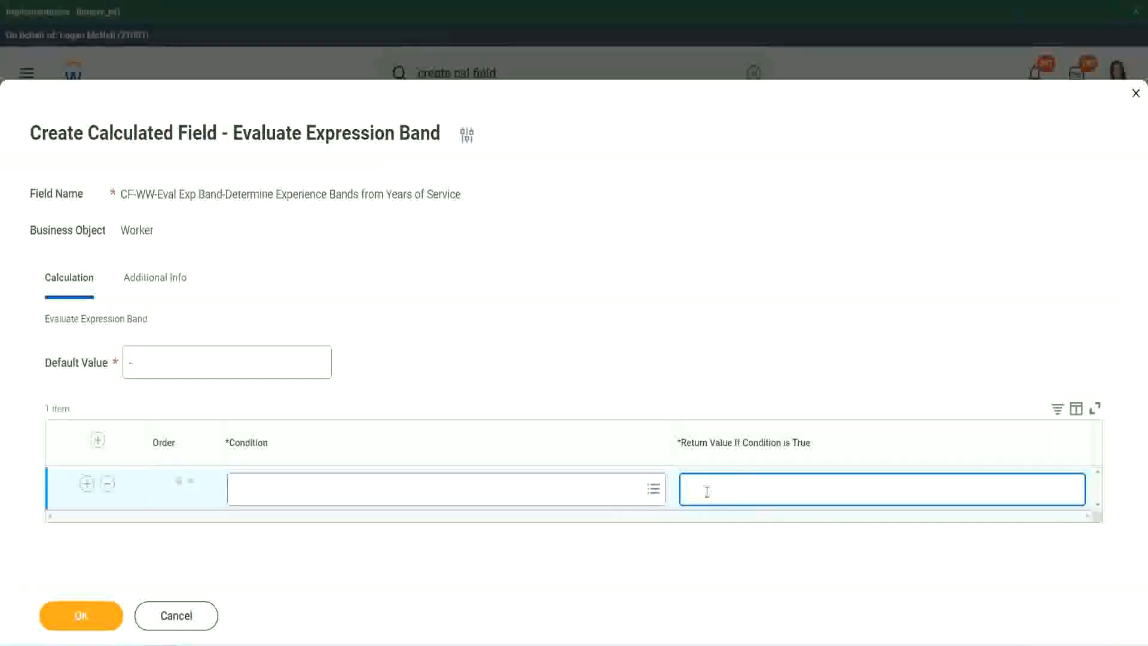
type("adkjdjaldjaijdiaj")
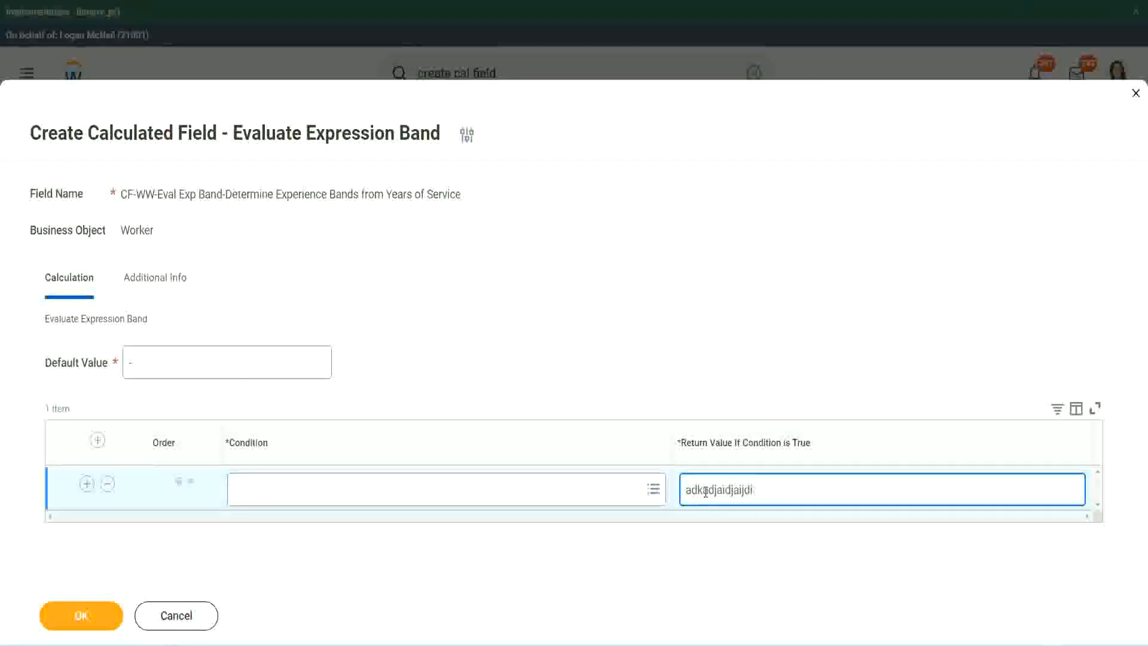
key("BackSpace")
key("BackSpace")
key("BackSpace")
key("BackSpace")
key("BackSpace")
key("BackSpace")
key("BackSpace")
key("BackSpace")
key("BackSpace")
key("BackSpace")
key("BackSpace")
key("BackSpace")
key("BackSpace")
key("BackSpace")
key("BackSpace")
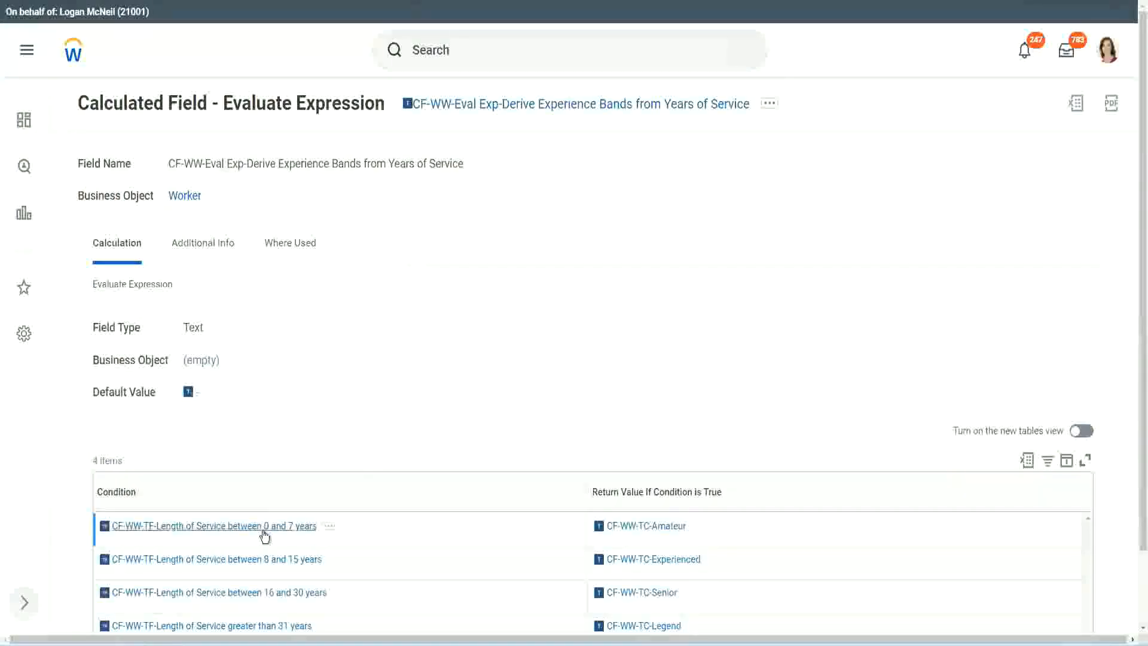
Copy CF-WW-TF-Length of Service between 0 and 7 years from the existing field as the first row's condition, returning Amateur
right_click(264, 532)
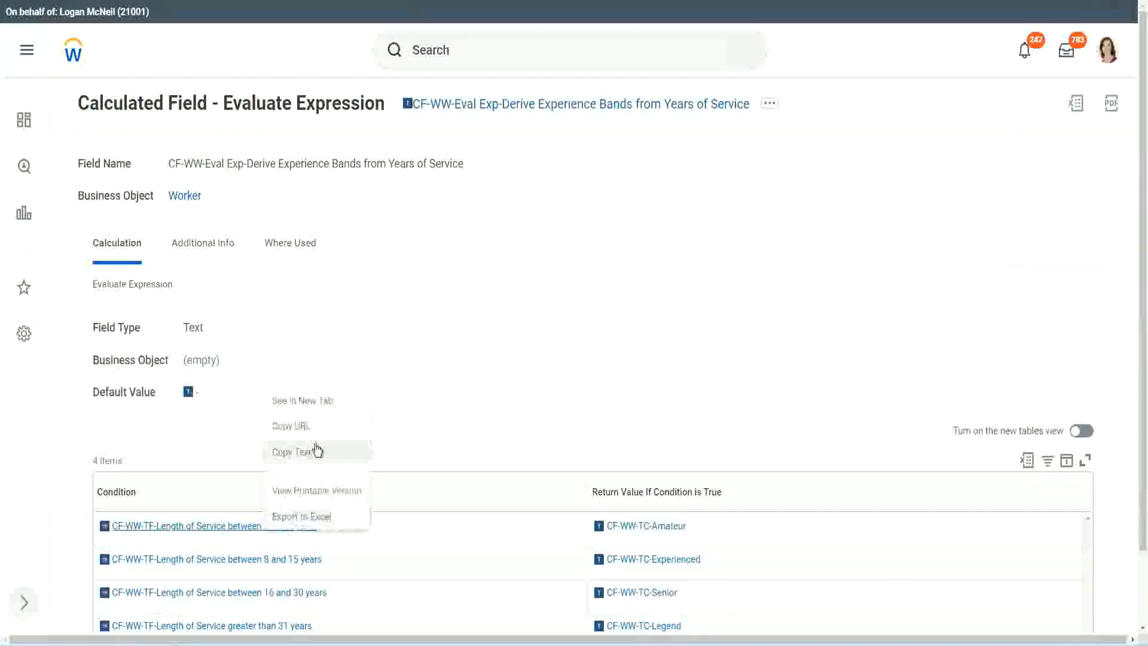
left_click(315, 281)
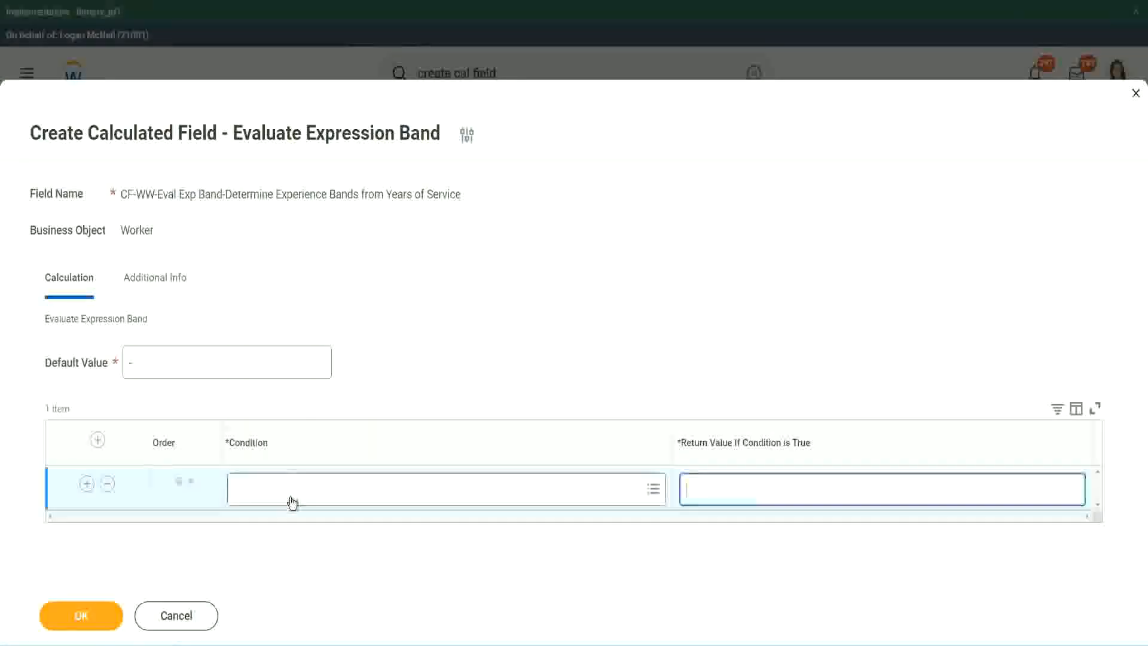
left_click(292, 492)
type("CF-WW-TF-Length of Service between 0 and 7 years")
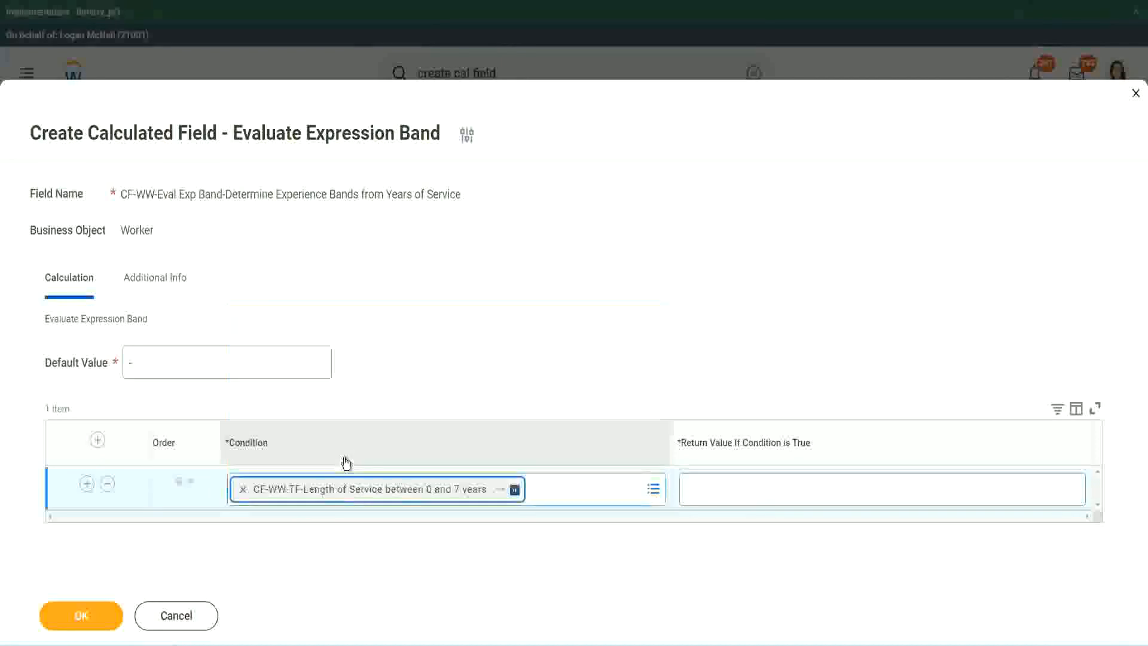
left_click(726, 479)
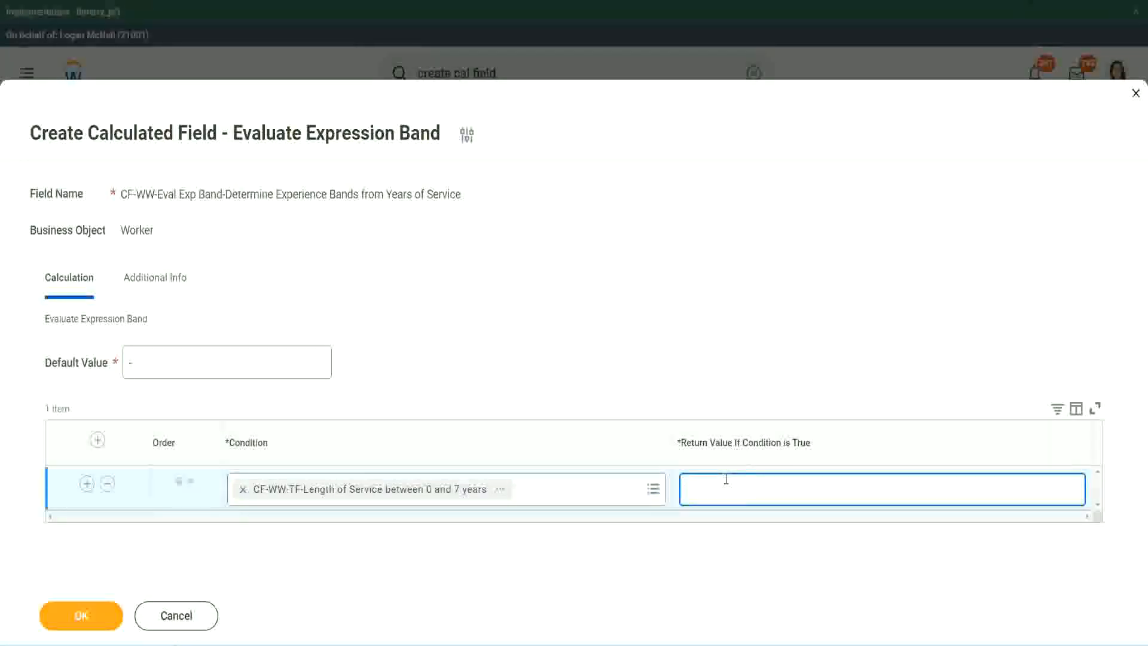
type("Amateur")
Add three more empty rows to the condition table below the Amateur row
left_click(86, 484)
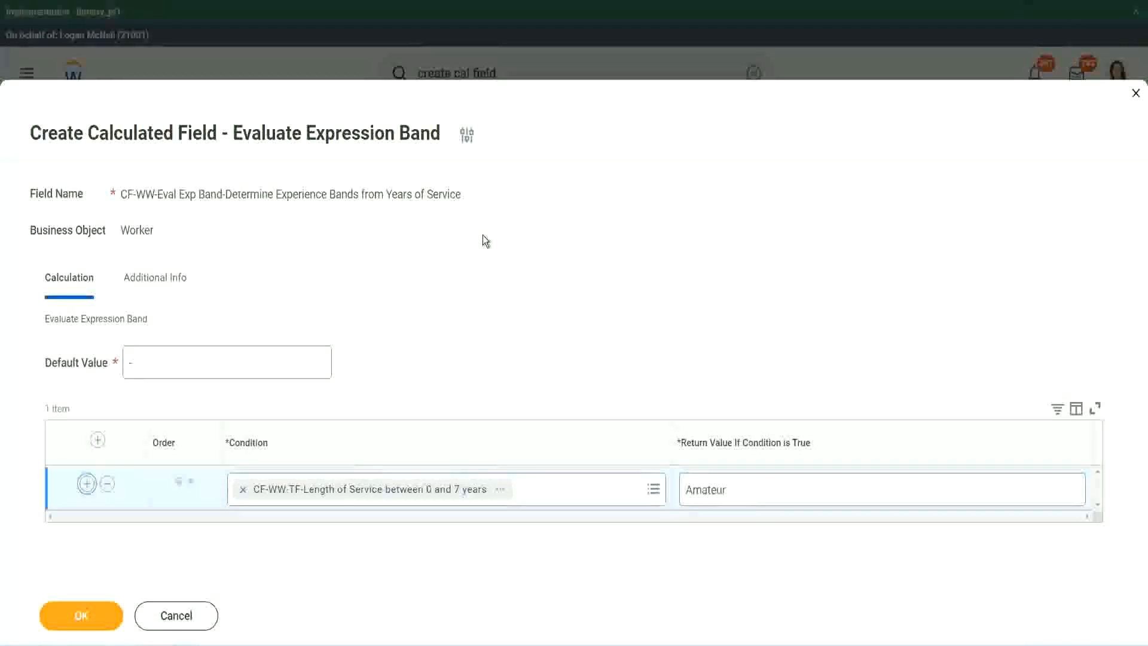
left_click(86, 527)
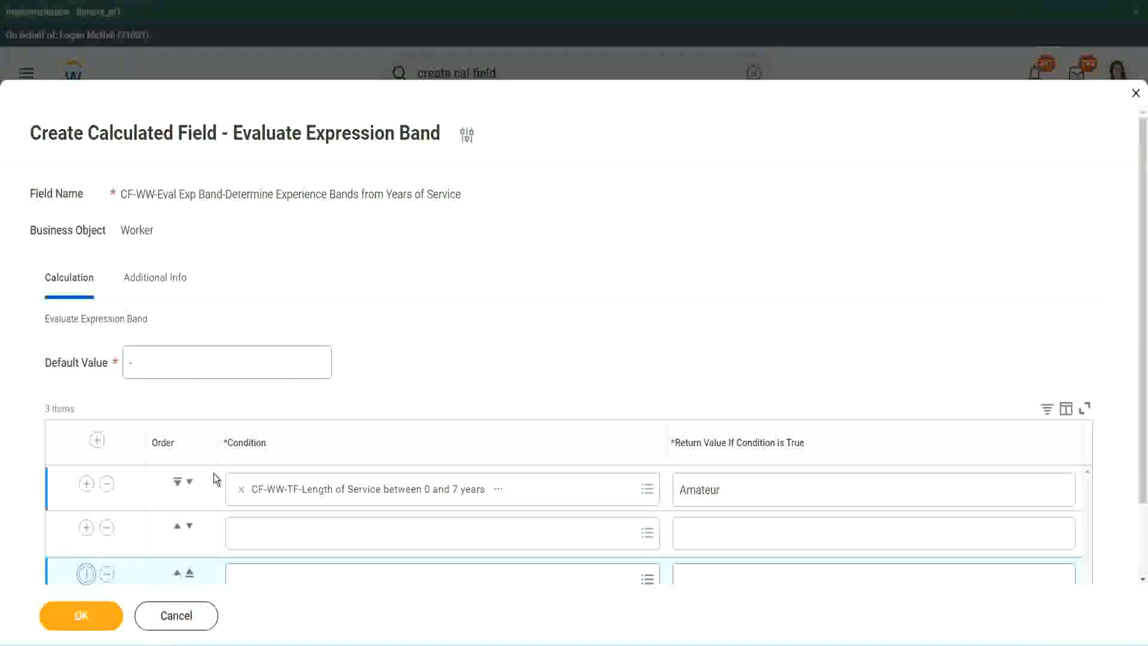
scroll(213, 473, "down", 2)
left_click(86, 486)
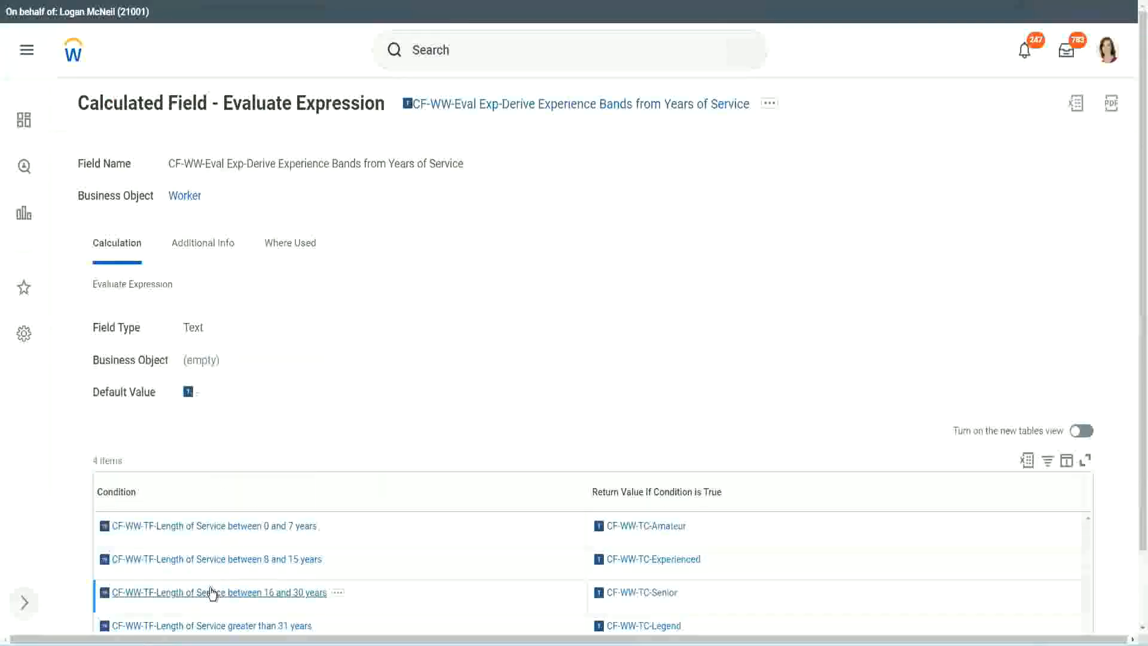
Copy CF-WW-TF-Length of Service between 16 and 30 years from the existing field into the second row and move that row down one place
right_click(212, 593)
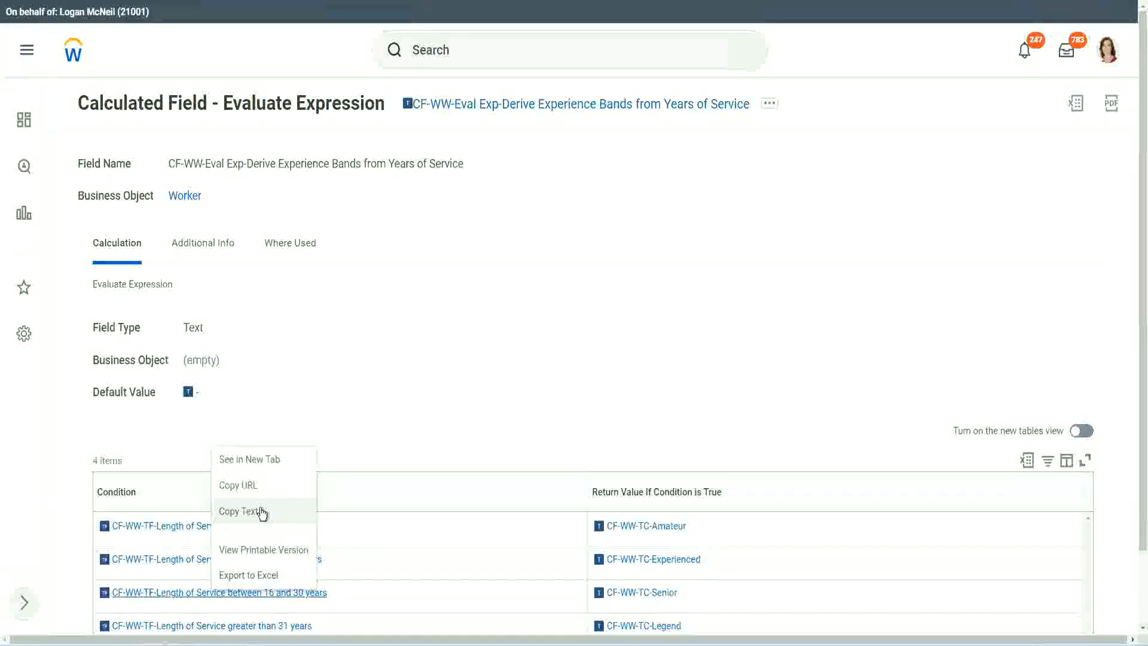
left_click(261, 513)
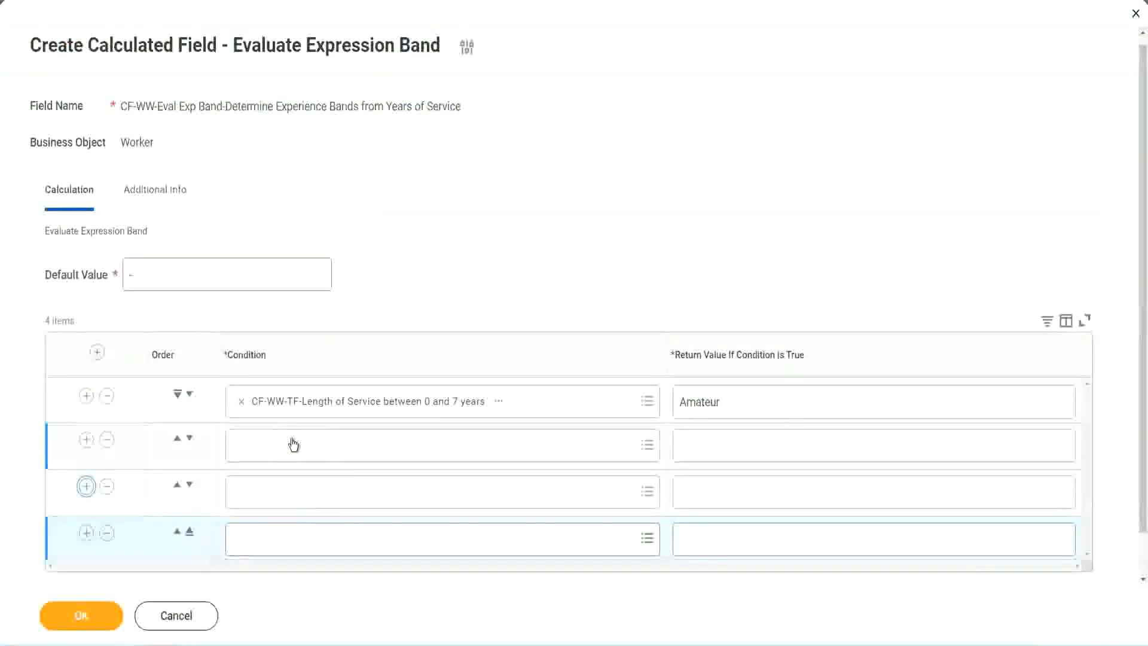
left_click(293, 444)
key("ctrl+v")
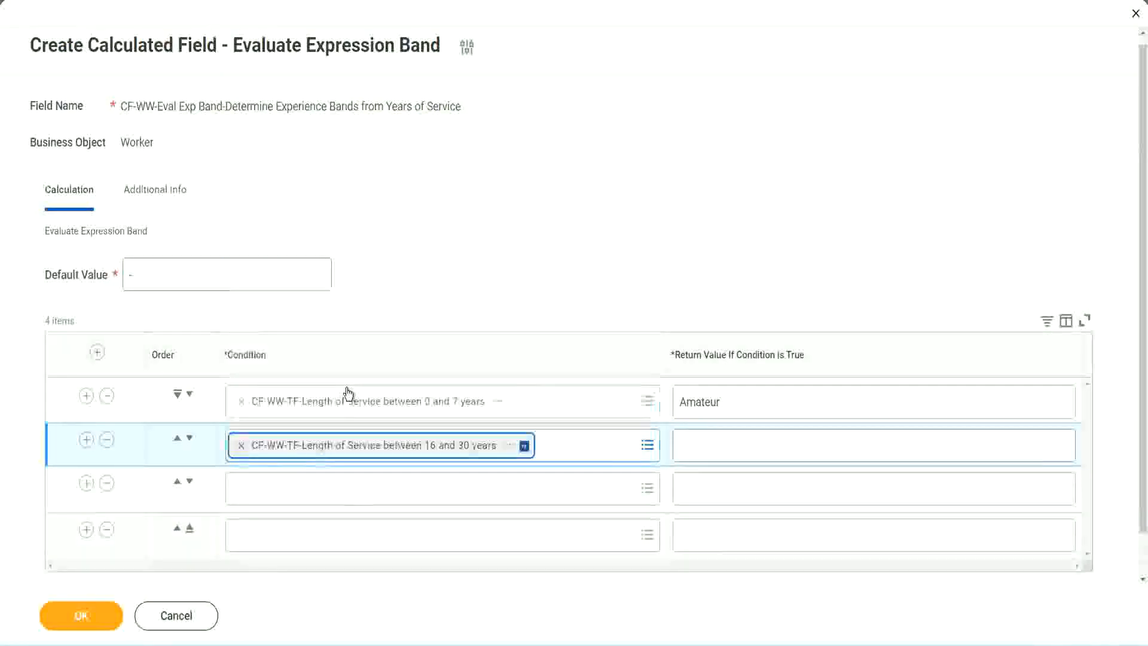
left_click(189, 442)
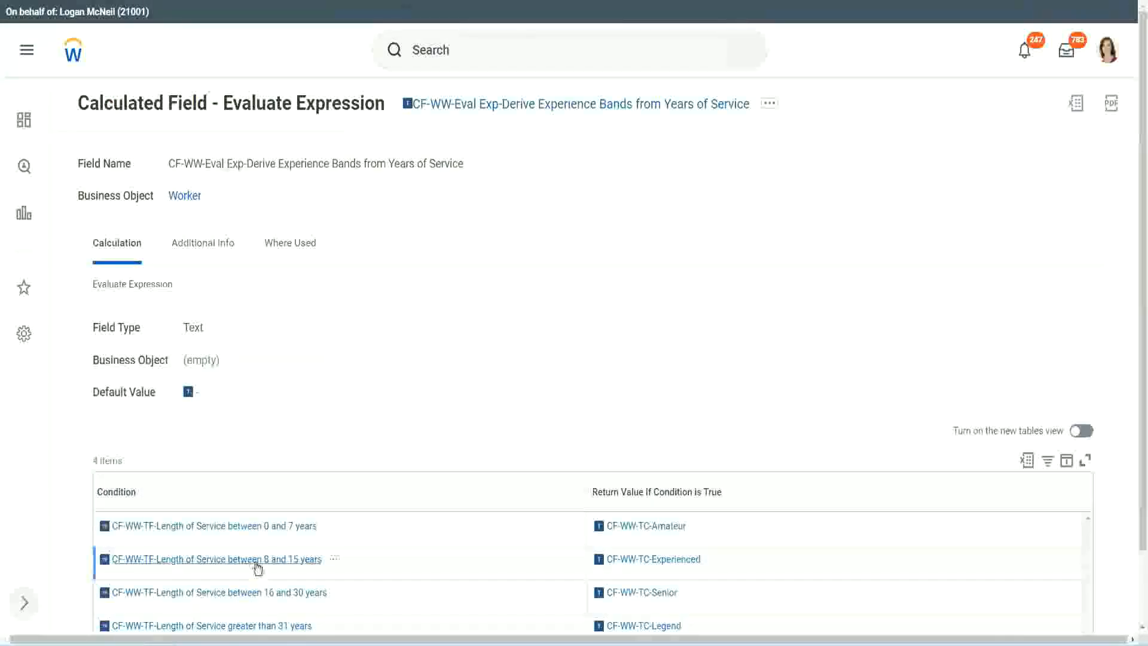
Copy CF-WW-TF-Length of Service between 8 and 15 years from the existing field into the empty second row's condition
right_click(257, 567)
left_click(294, 484)
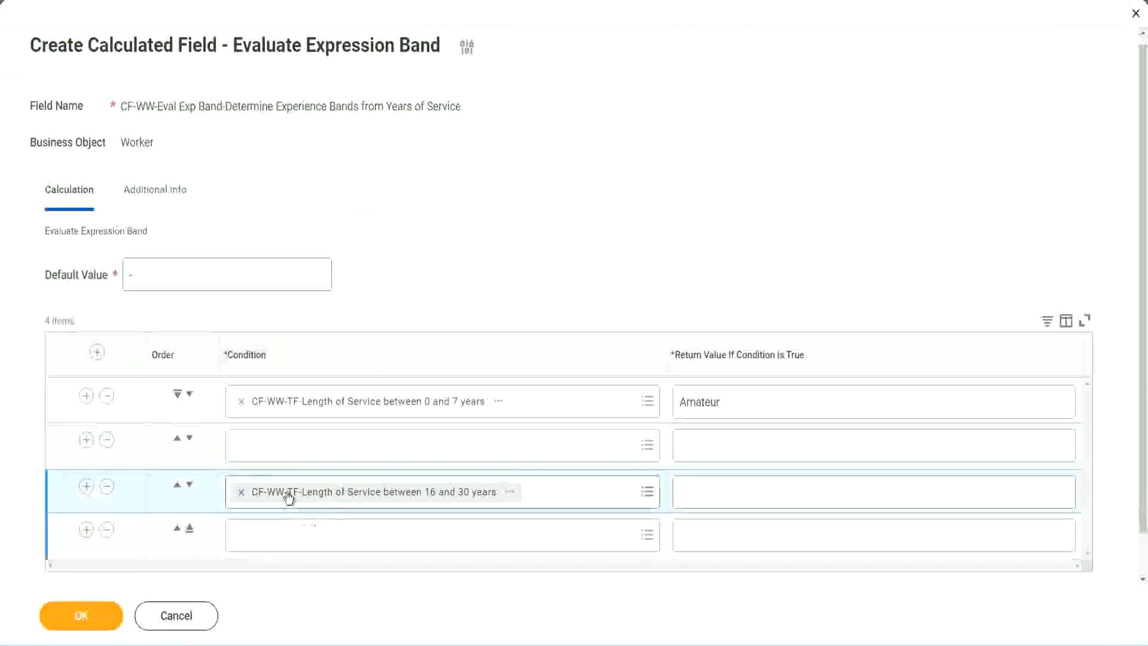
left_click(287, 458)
key("ctrl+v")
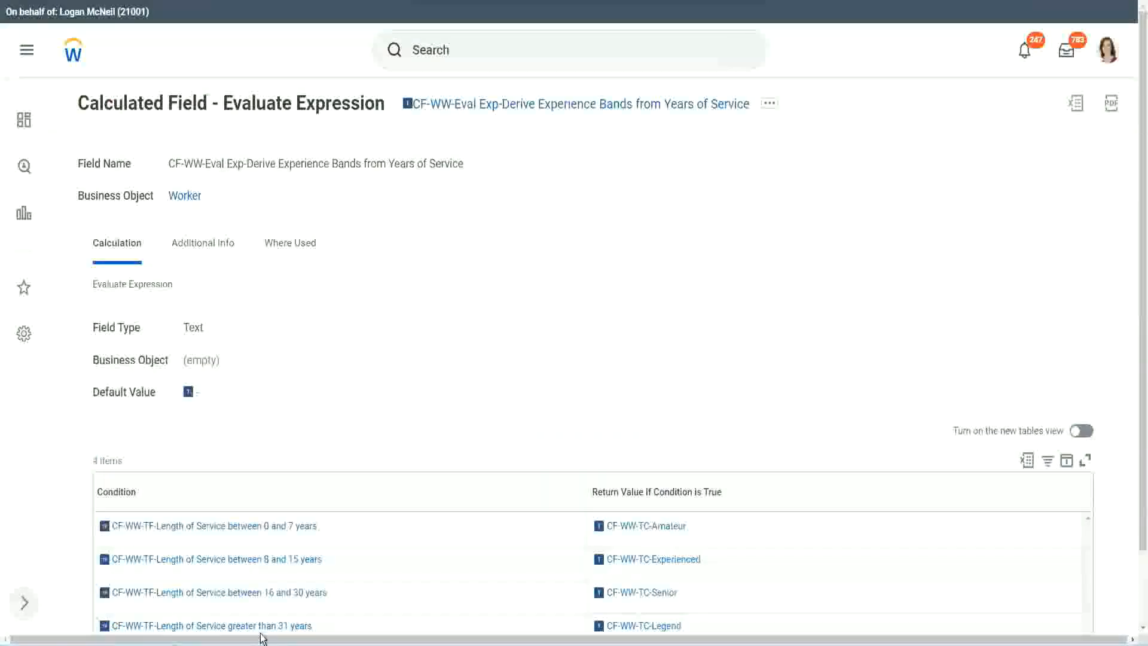
Copy CF-WW-TF-Length of Service greater than 31 years from the existing field into the fourth row's condition, returning Legend
right_click(311, 621)
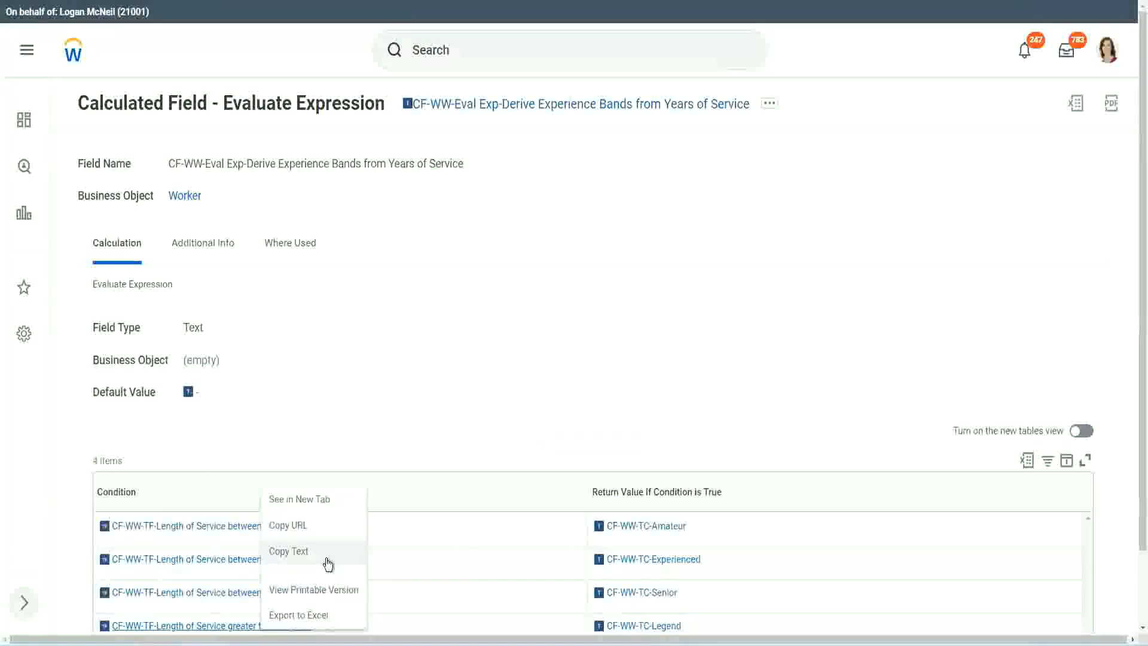
left_click(327, 560)
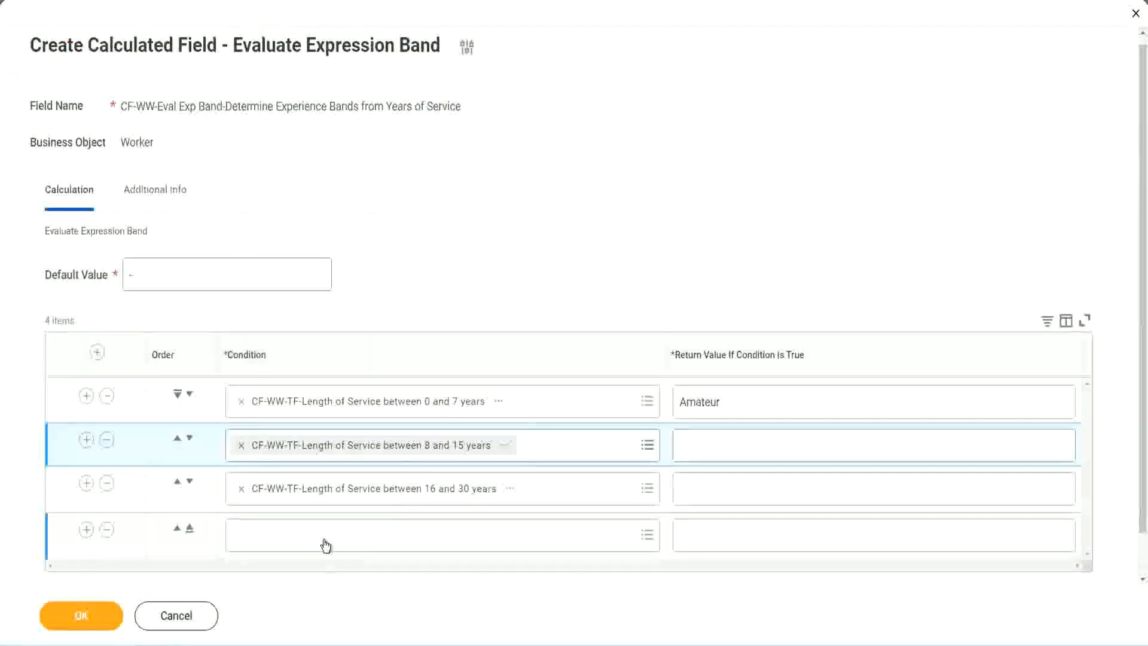
left_click(325, 545)
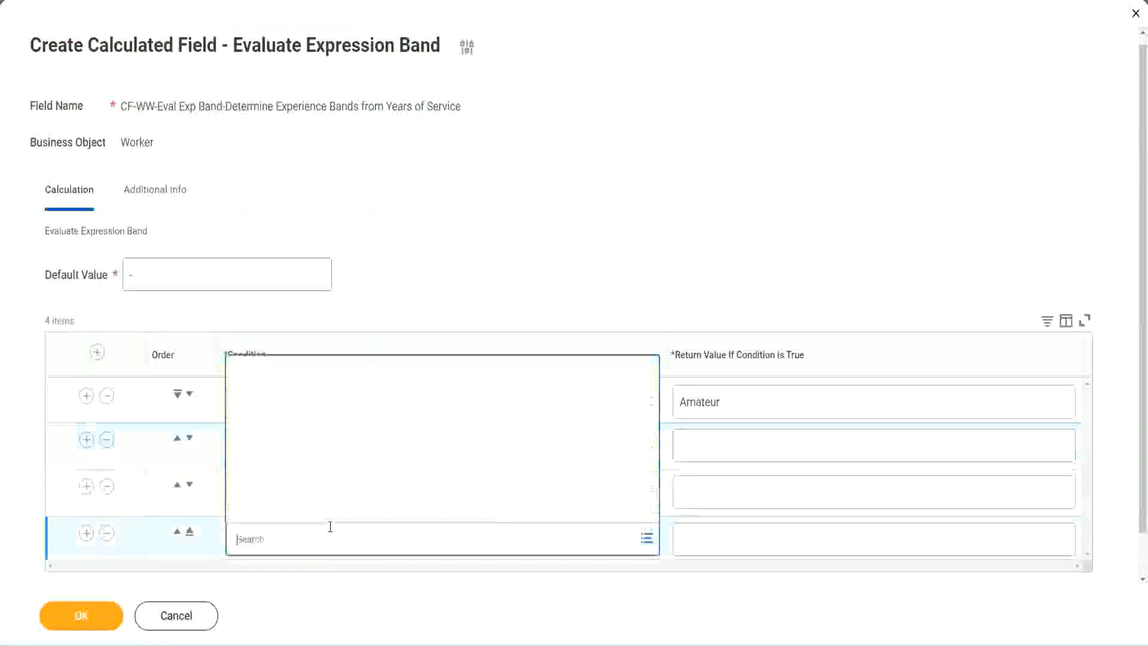
key("ctrl+v")
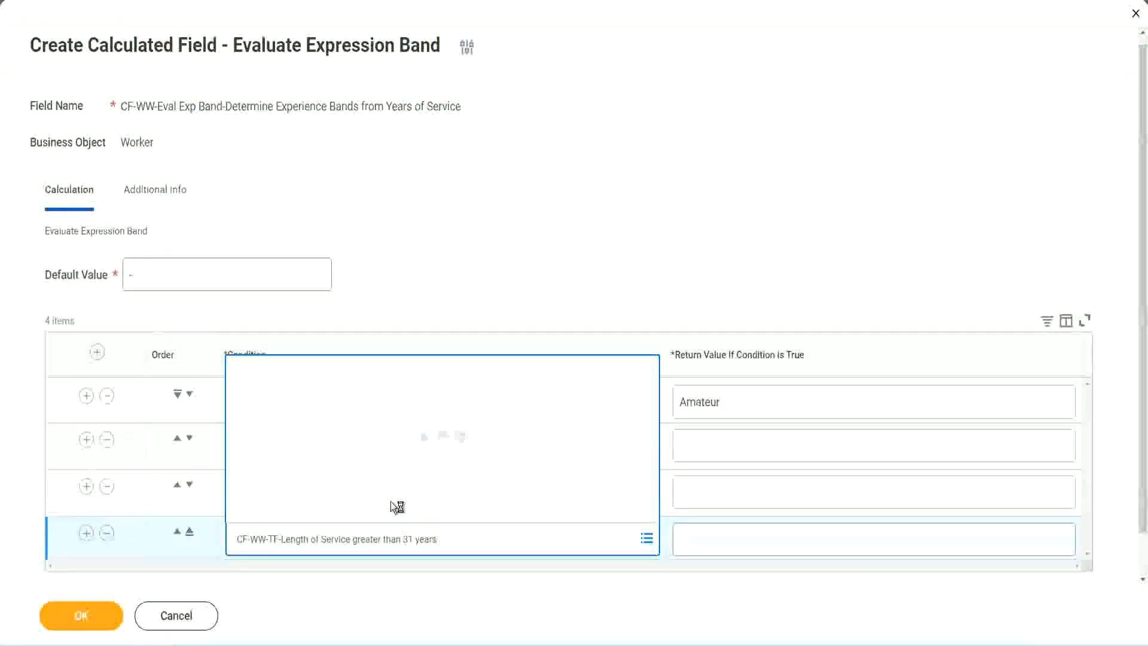
left_click(754, 538)
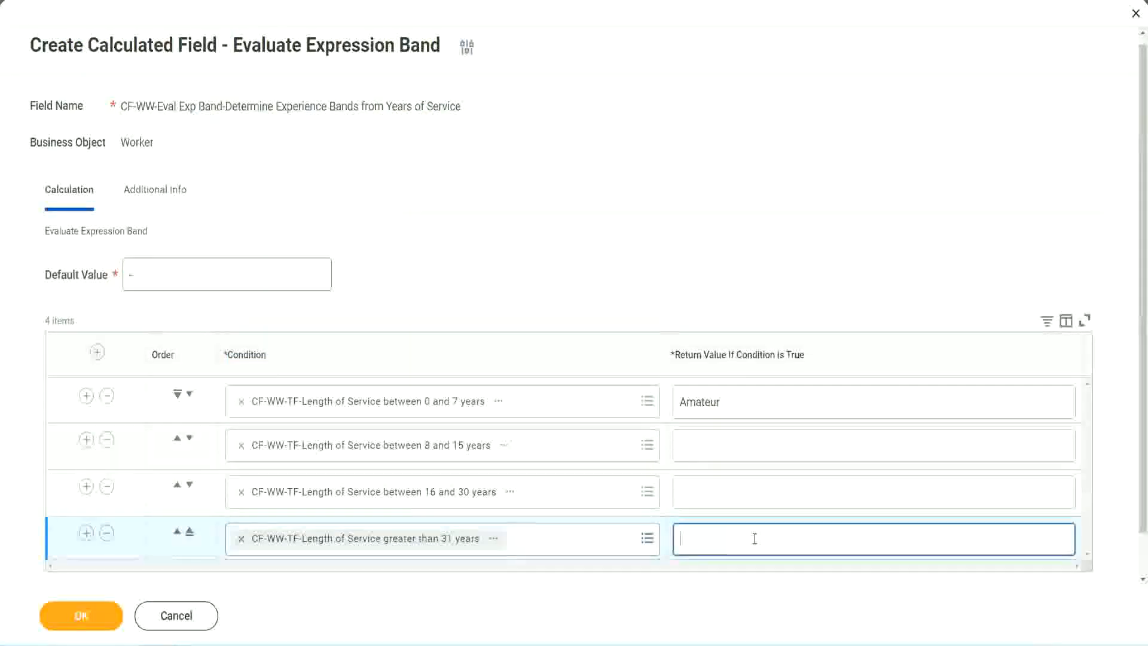
type("Le")
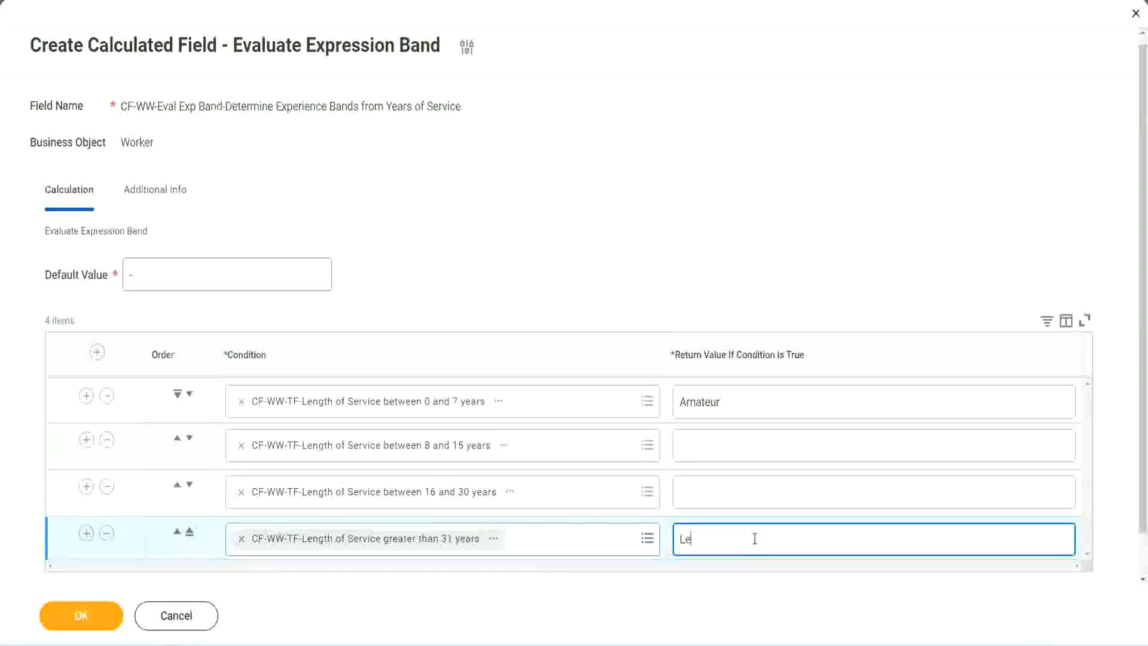
type("gend")
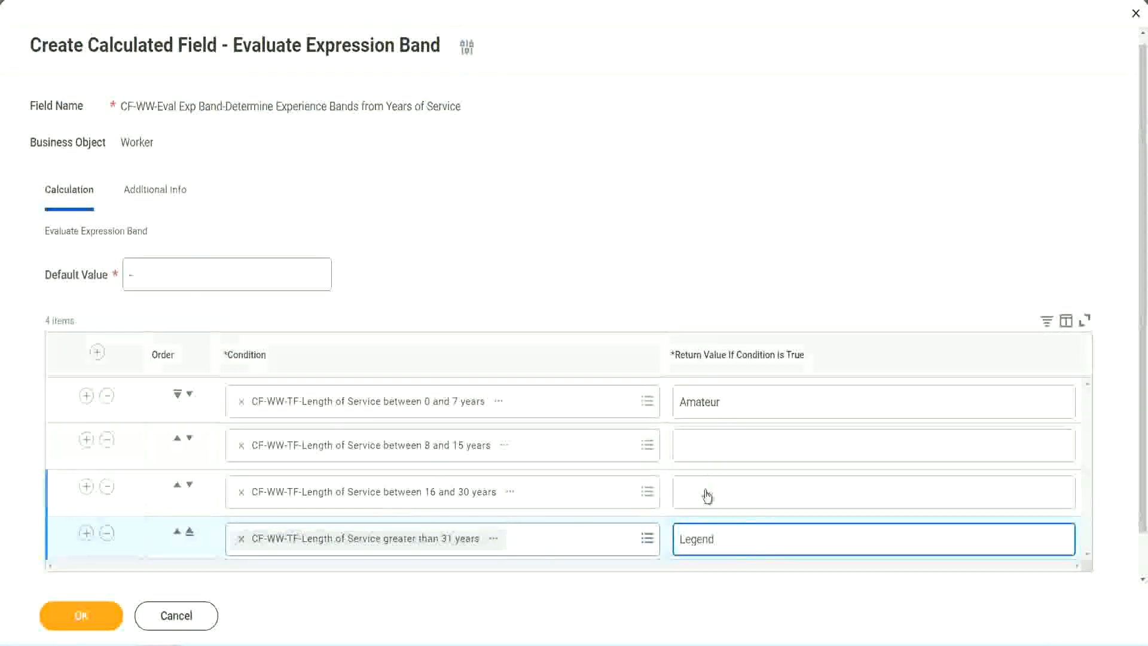
Set the return values to Senior for 16 to 30 years and Experienced for 8 to 15 years, and save the calculated field
left_click(708, 495)
type("Senior")
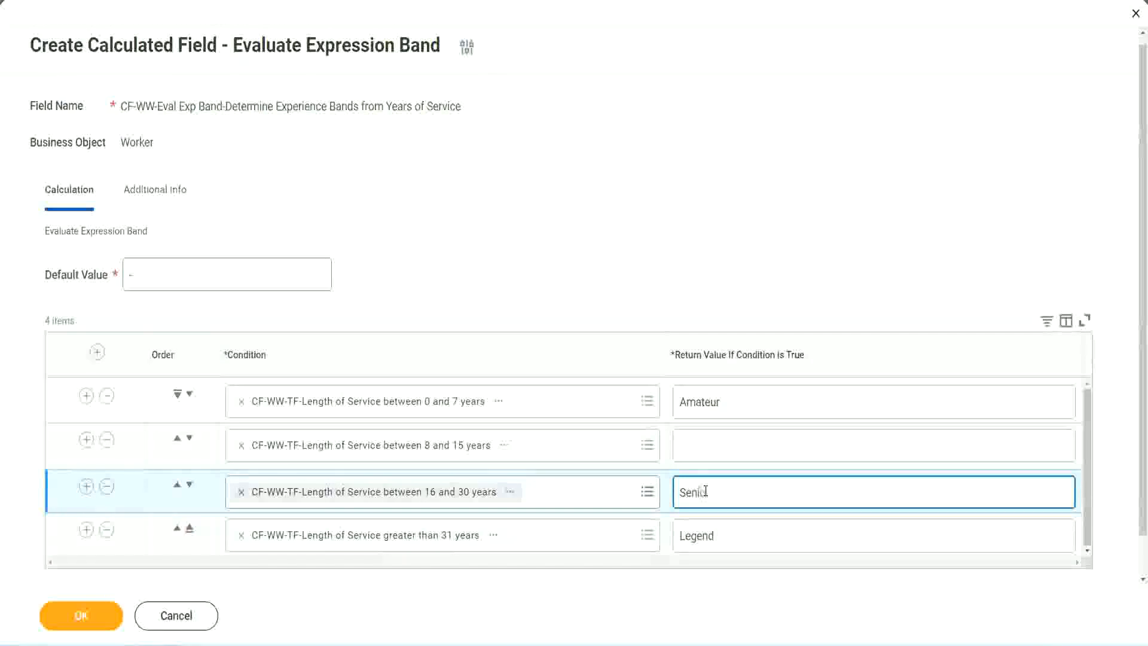
left_click(723, 446)
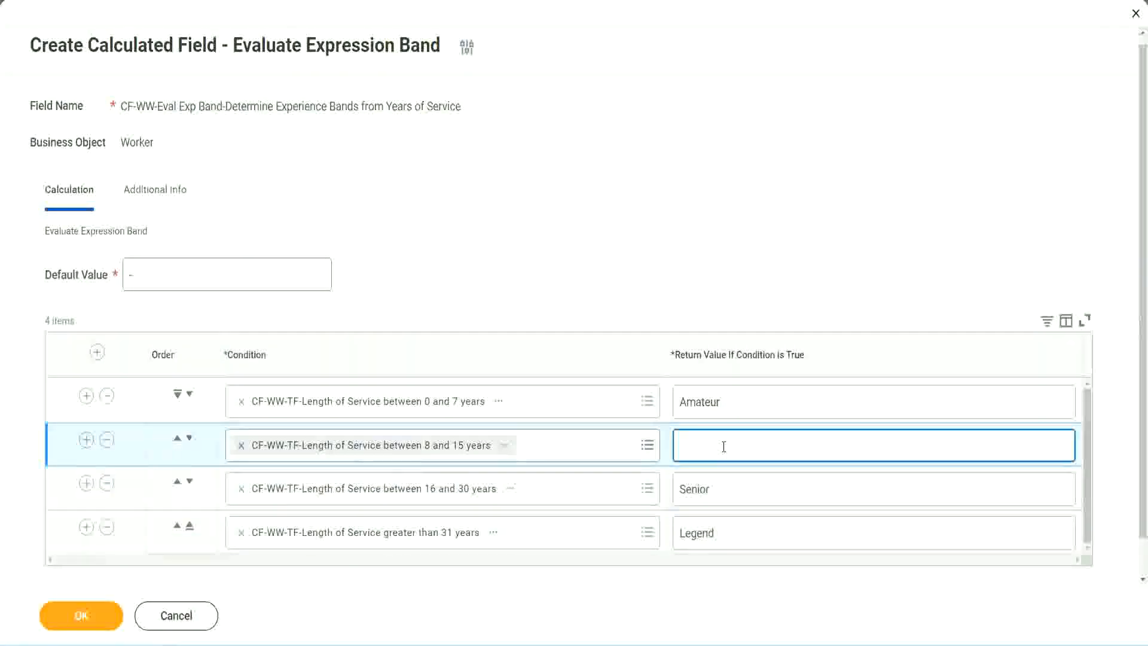
type("Experienced")
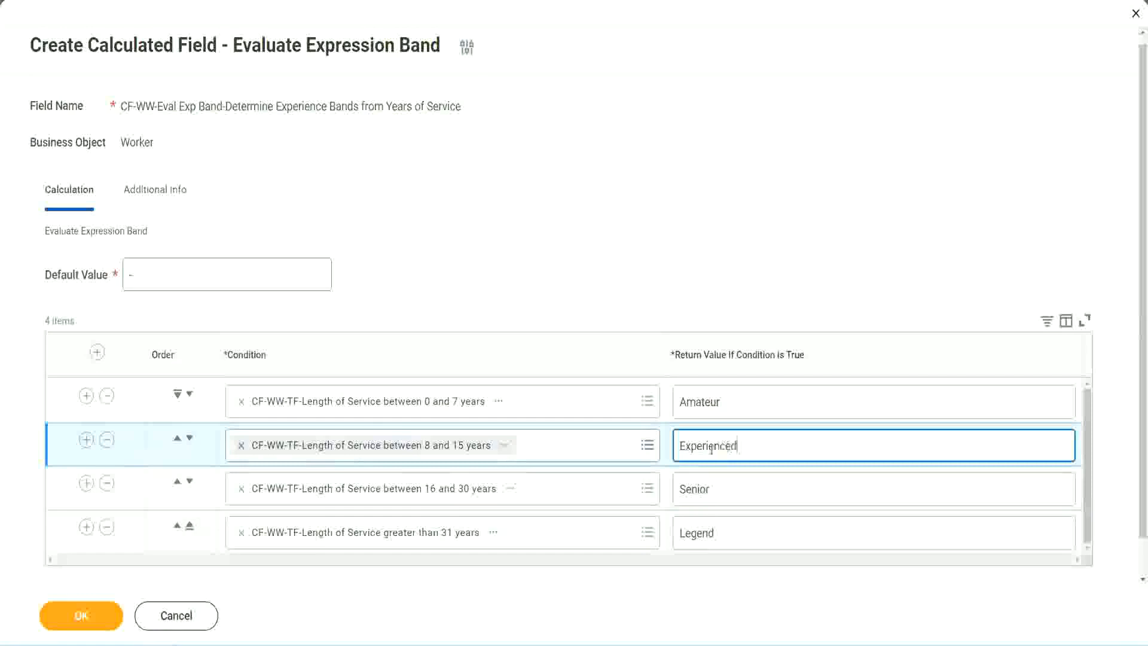
left_click(95, 617)
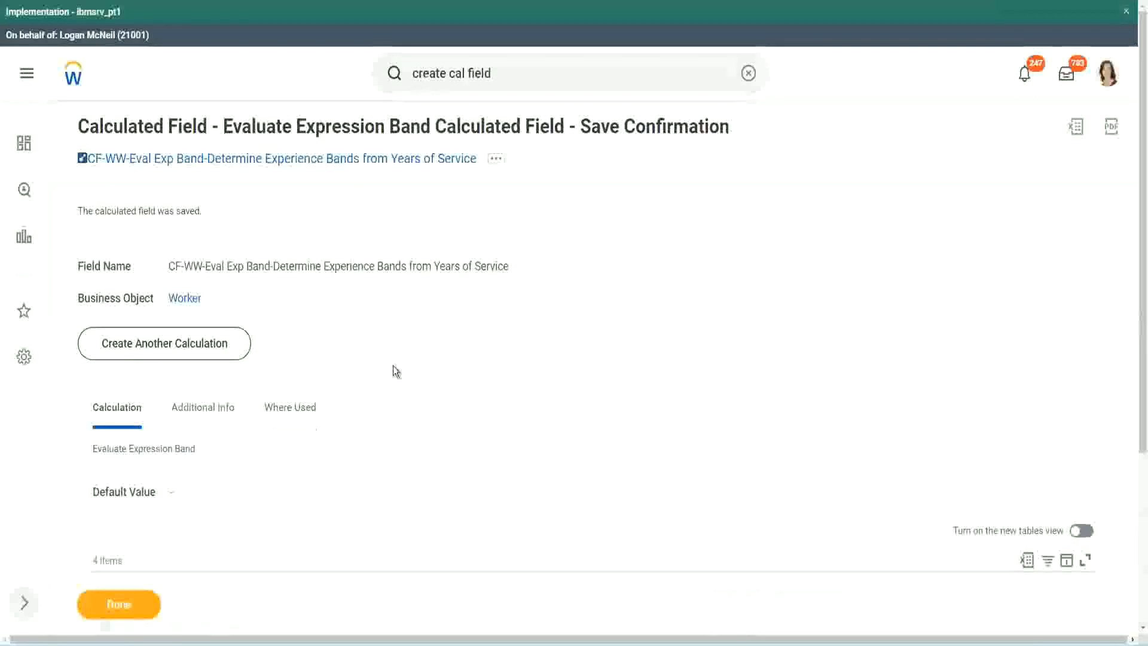
Check each condition's return value in the saved calculated field and copy the calculated field's name as text
scroll(393, 365, "down", 3)
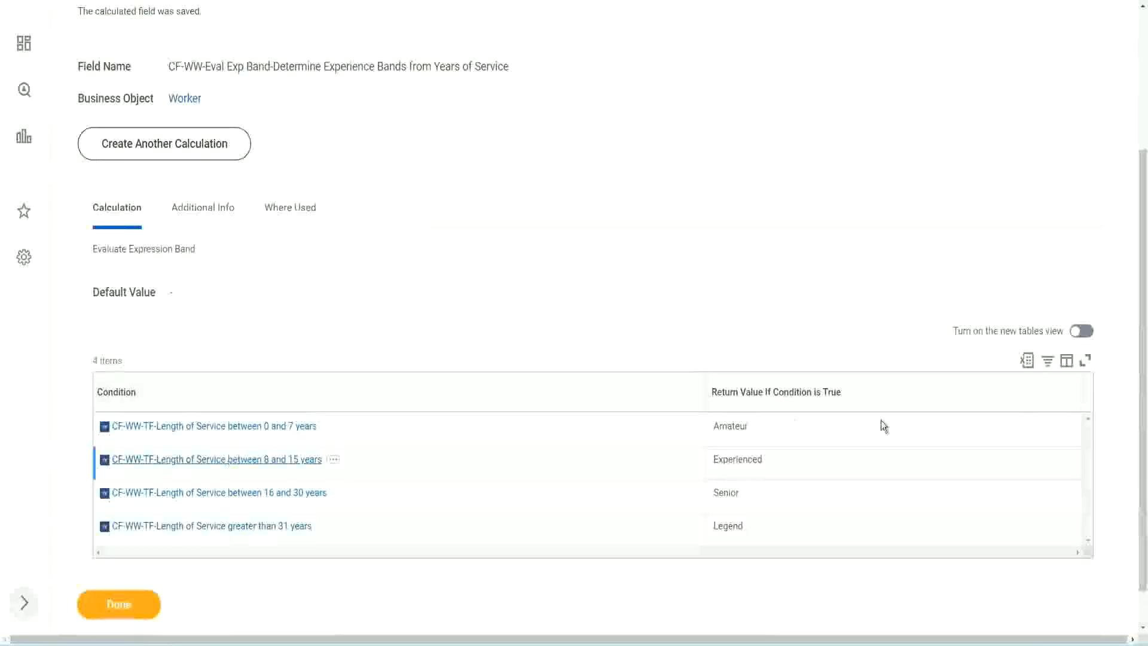
double_click(735, 423)
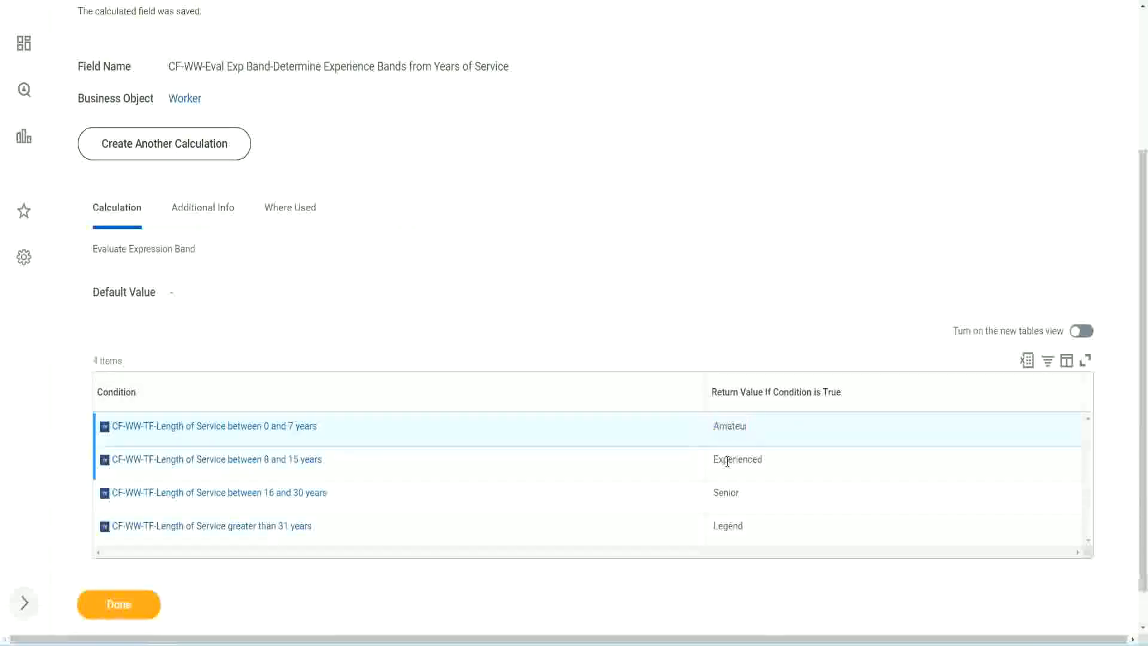
double_click(726, 460)
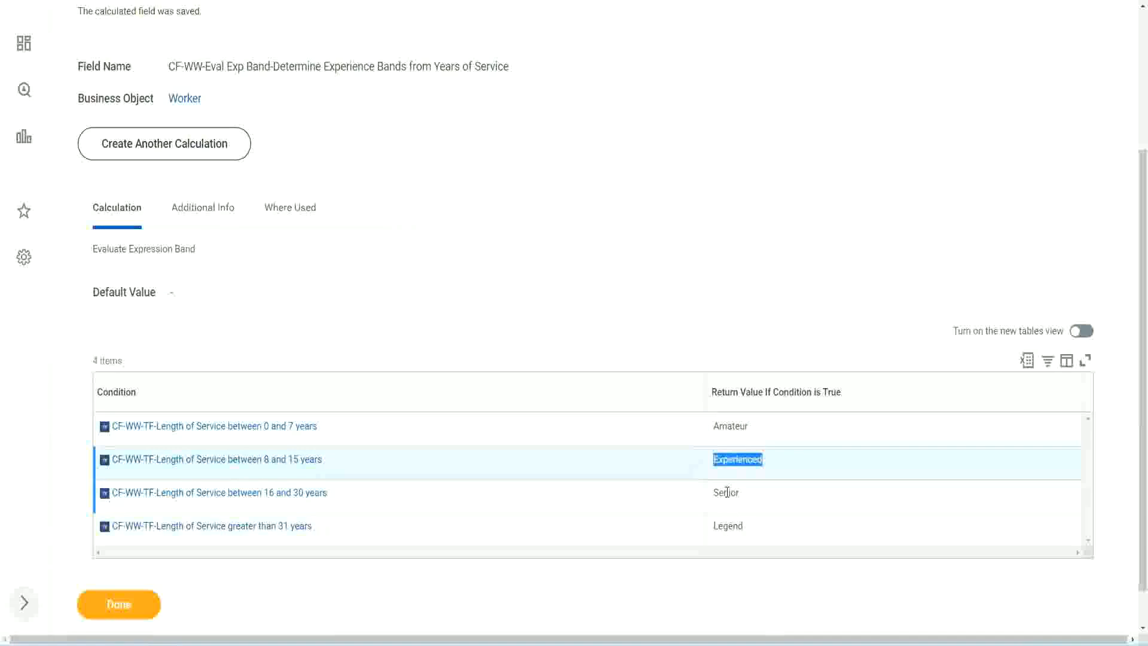
double_click(726, 492)
left_click(730, 523)
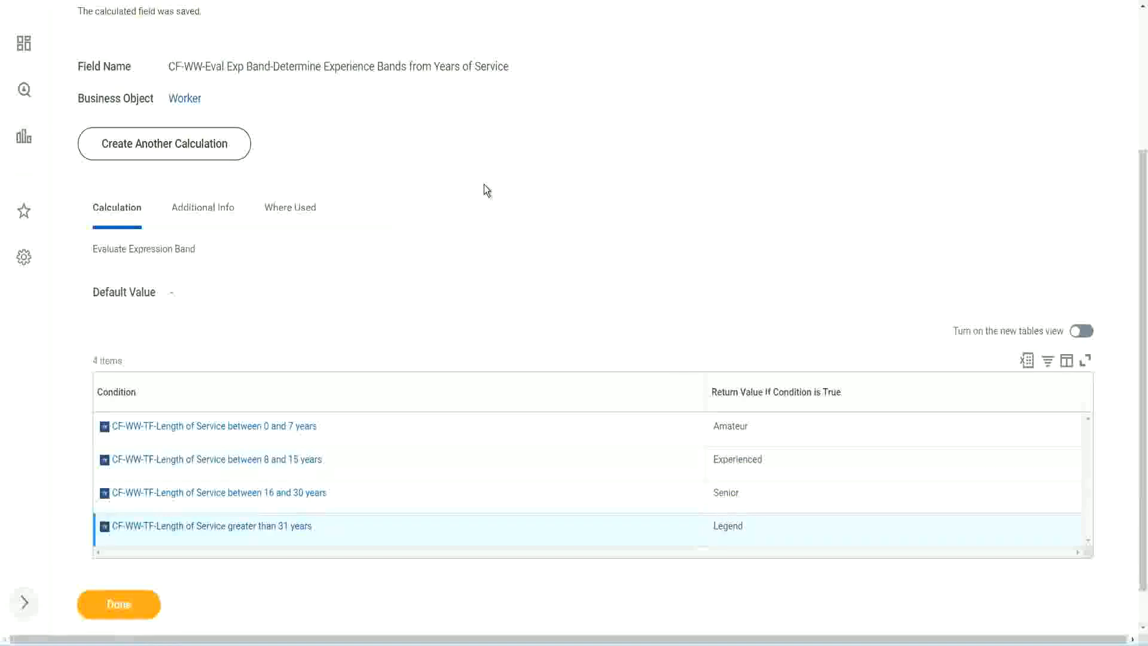
scroll(485, 190, "up", 3)
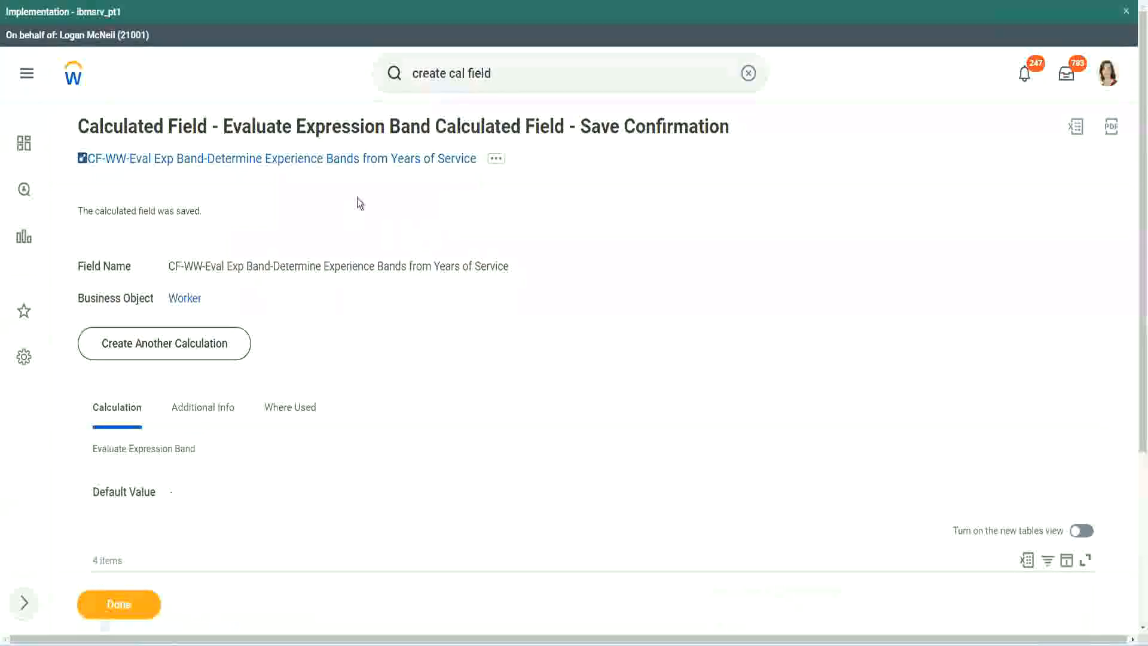
right_click(376, 163)
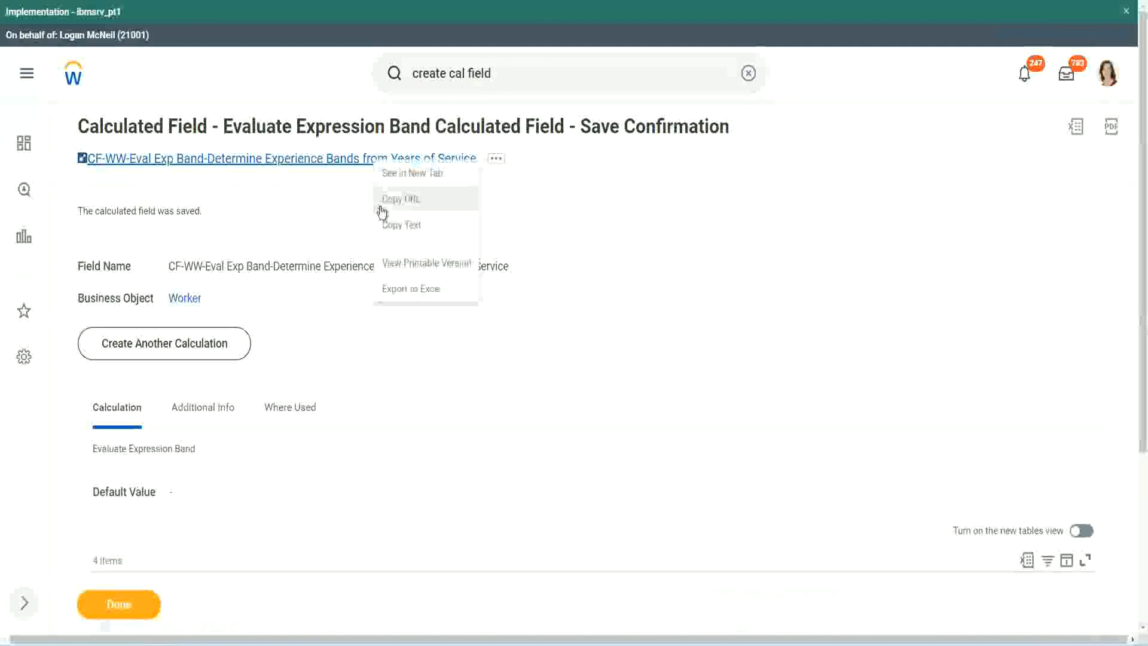
left_click(389, 225)
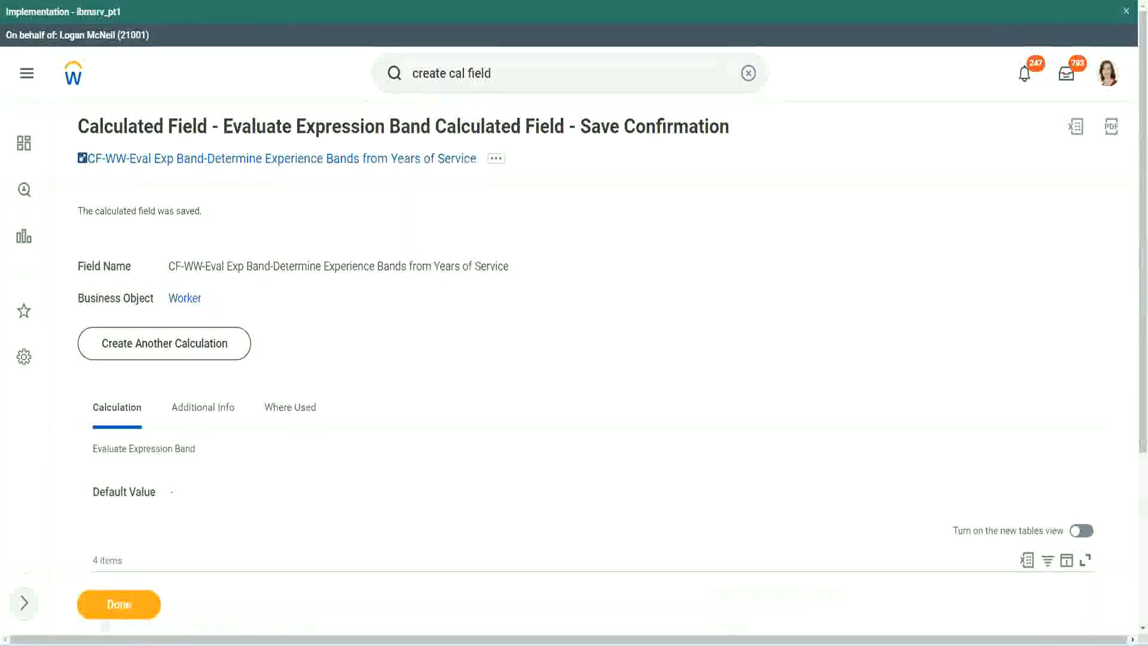
Review the saved field's condition table and look at the experience band notes in Notepad++
scroll(377, 464, "down", 2)
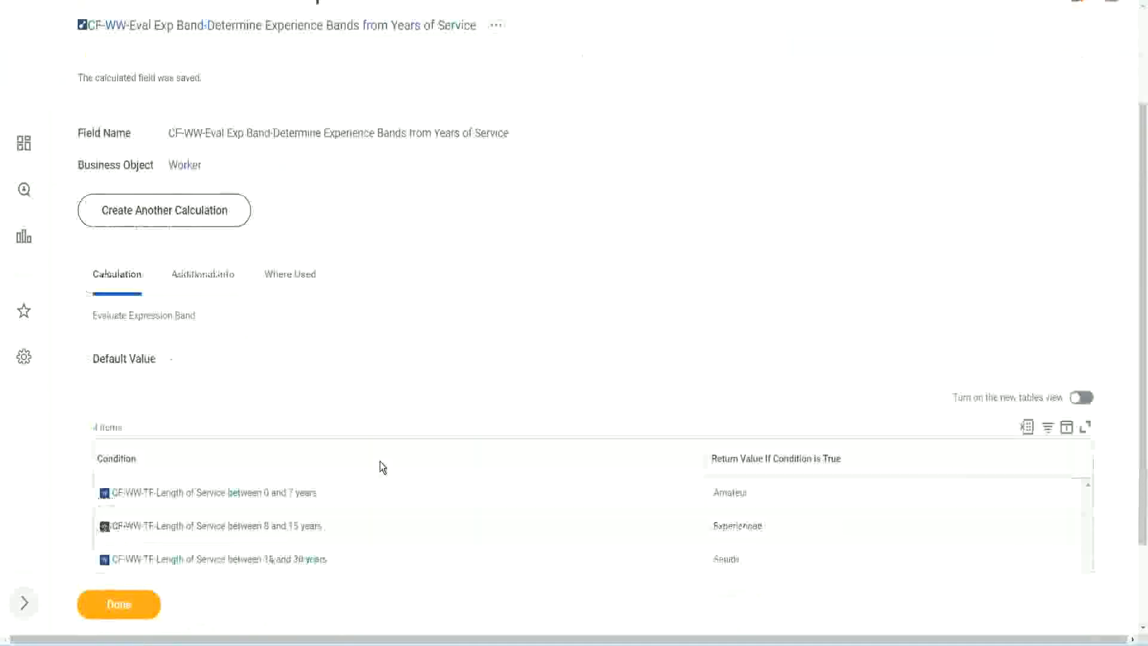
scroll(379, 462, "down", 1)
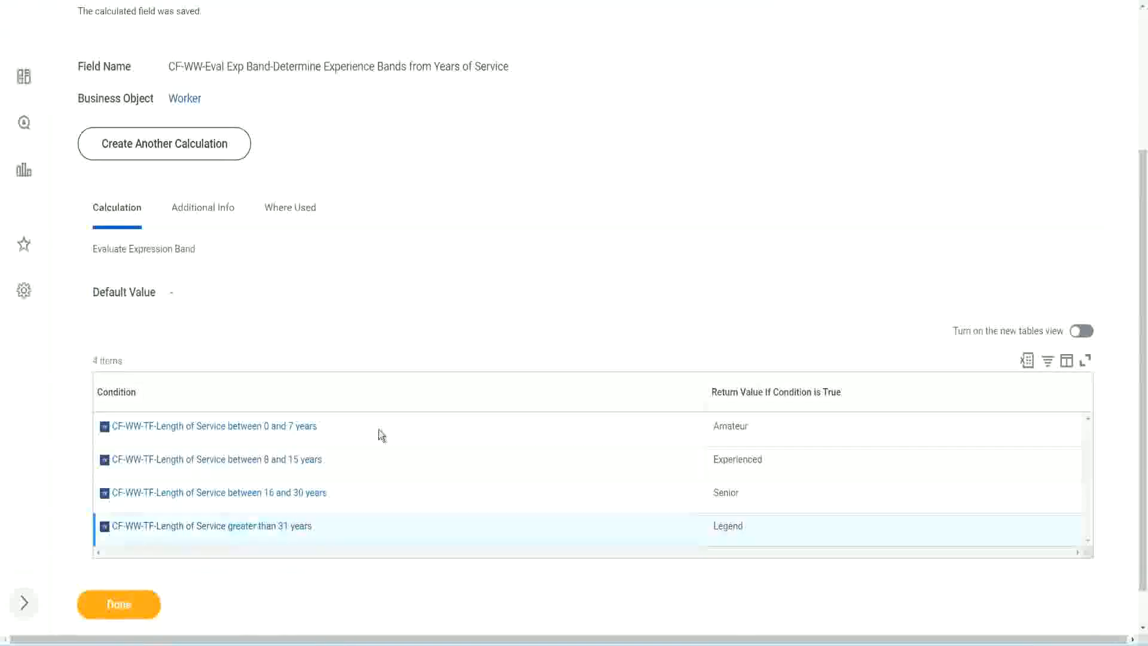
scroll(377, 422, "down", 1)
scroll(401, 273, "up", 2)
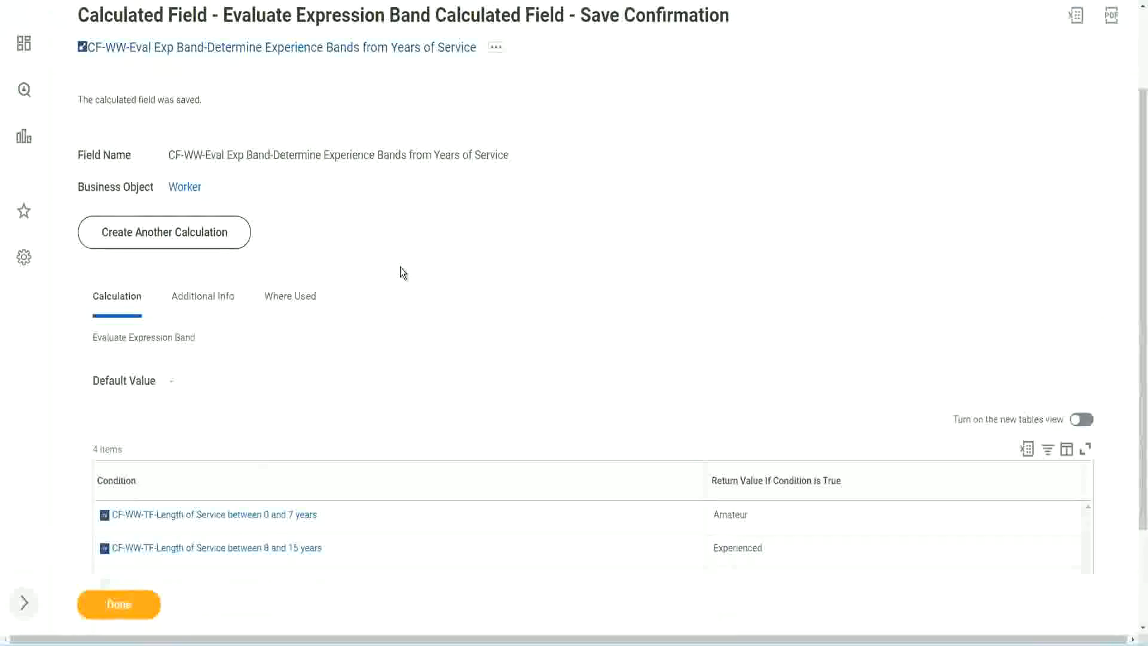
scroll(401, 268, "down", 3)
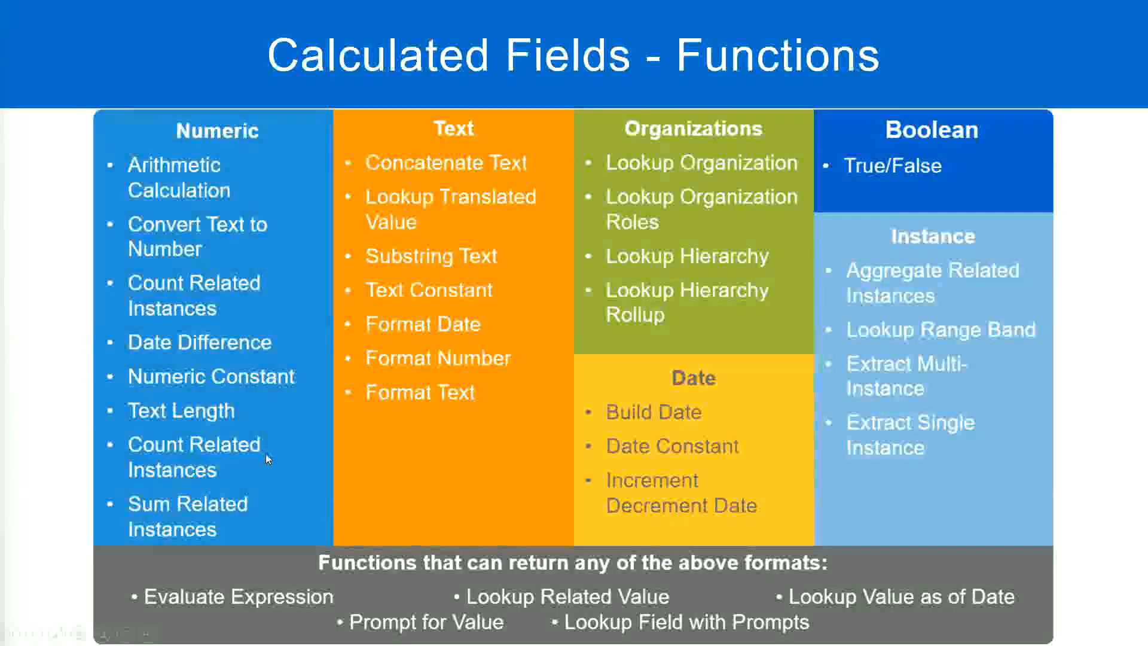
key("alt+Tab")
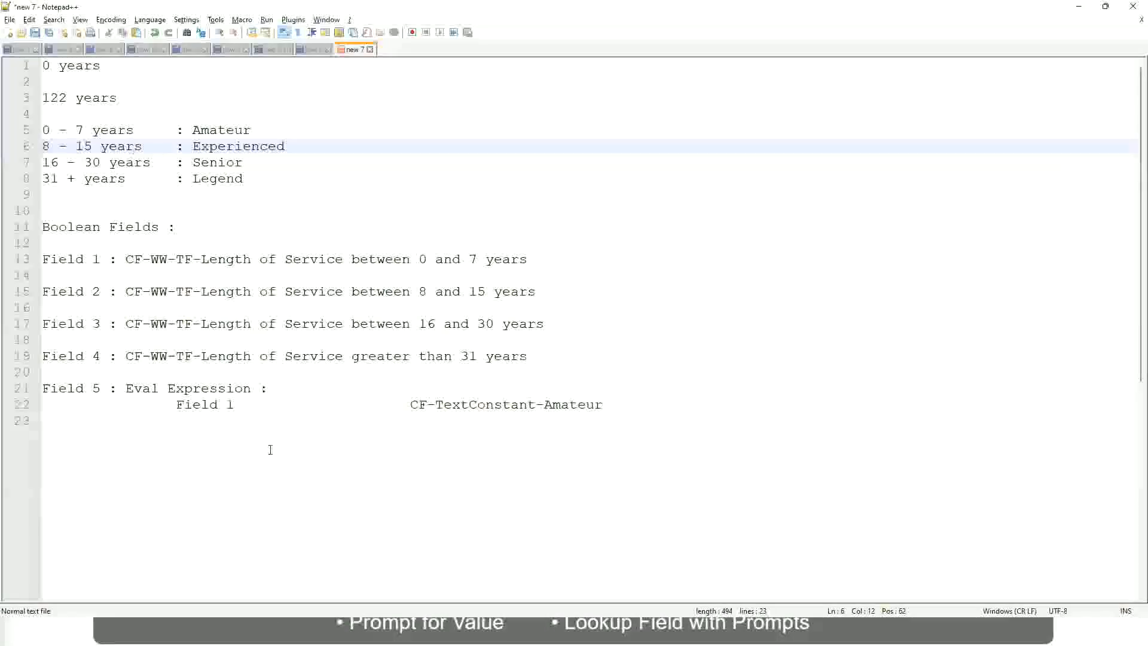
key("alt+Tab")
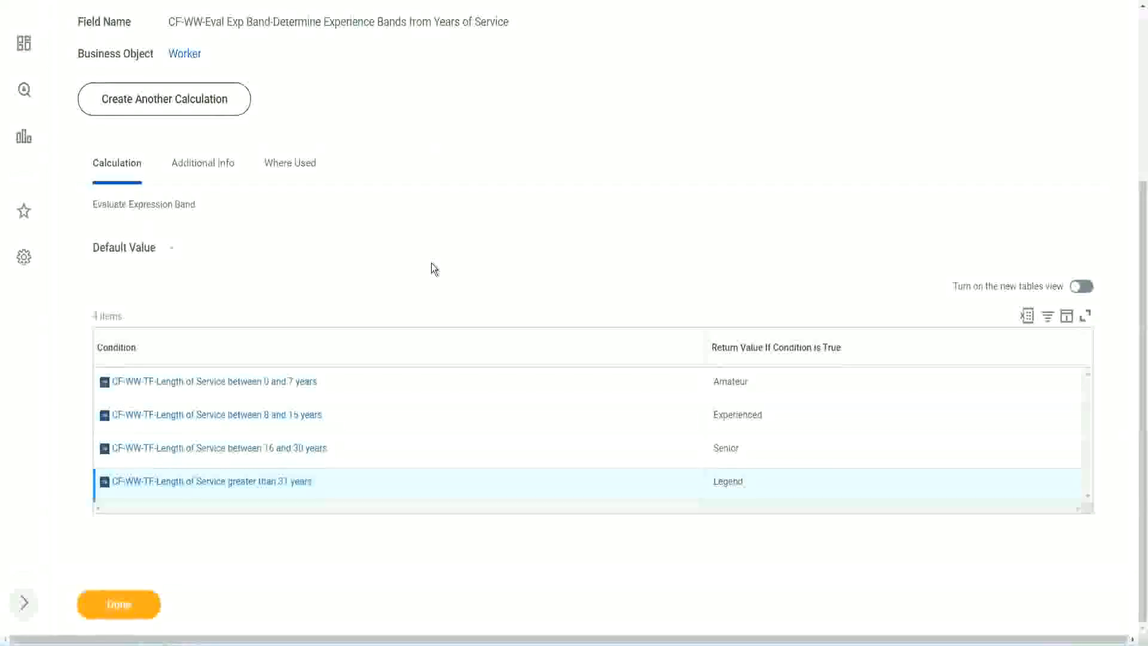
scroll(433, 267, "up", 1)
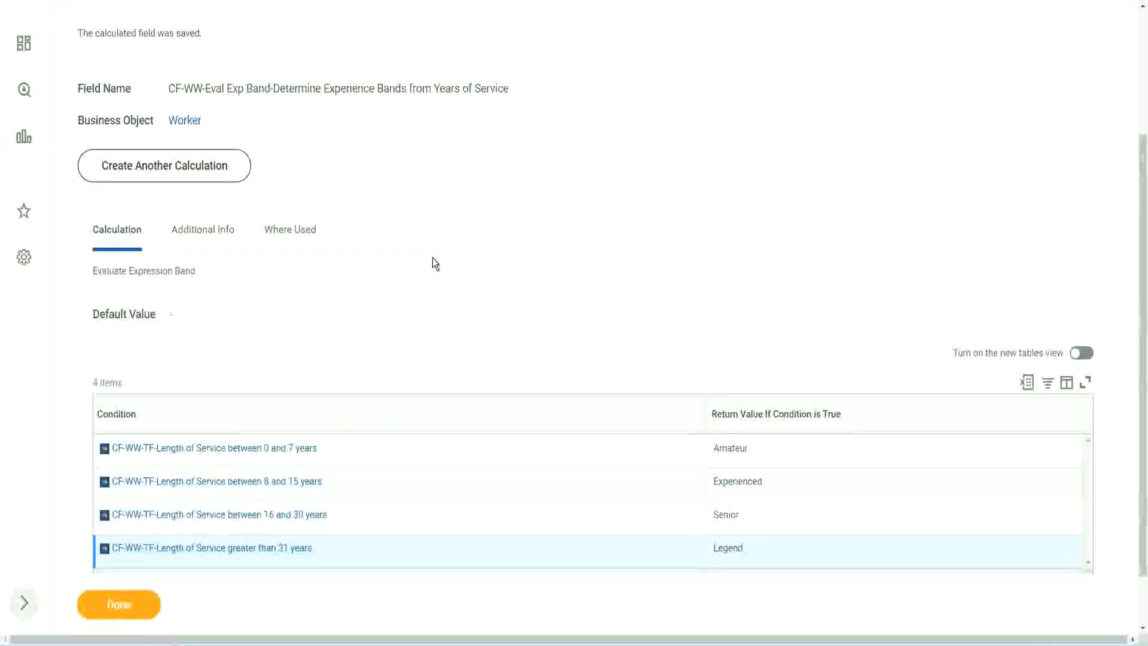
scroll(432, 258, "up", 3)
scroll(432, 258, "down", 4)
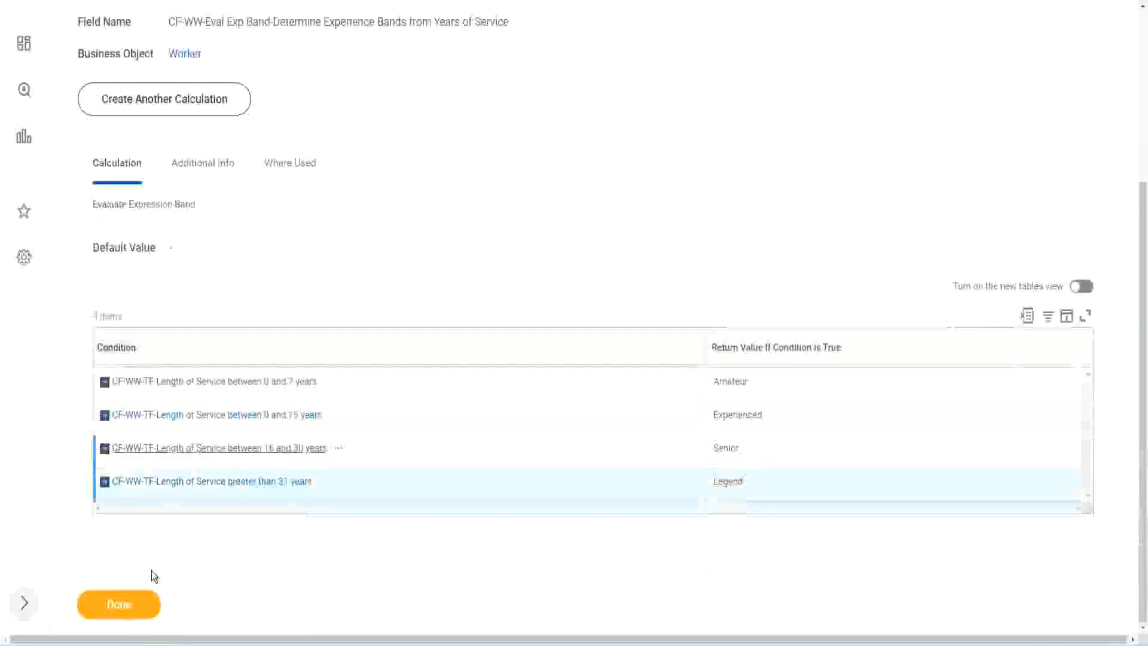
Close the save confirmation and open the WW Employee Details custom report for editing
left_click(118, 606)
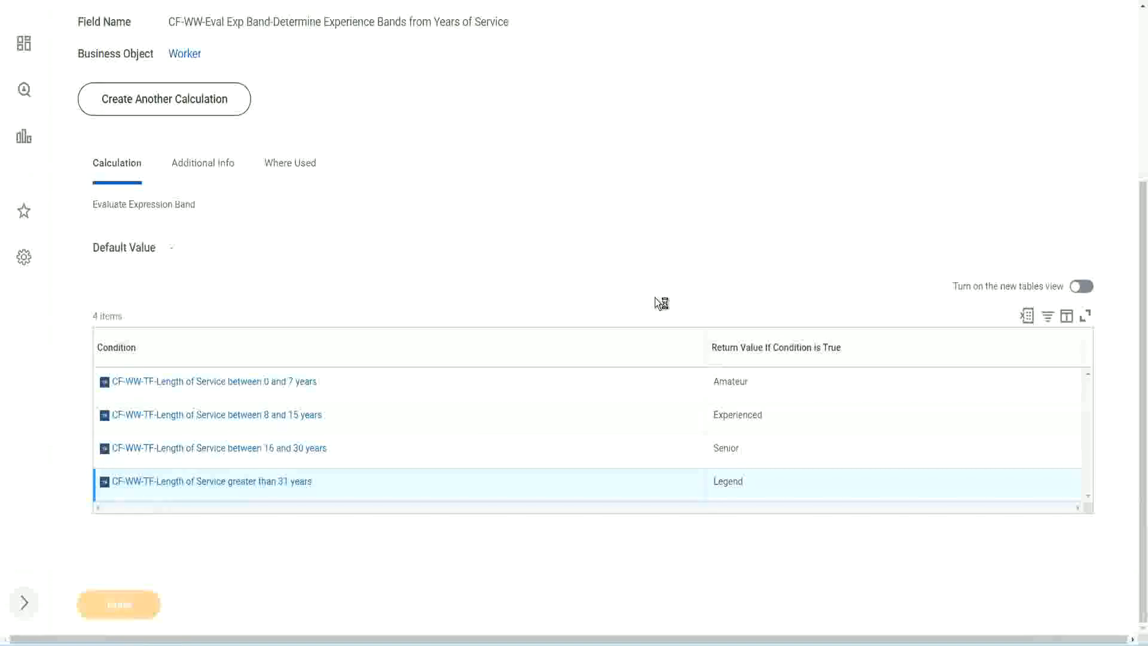
scroll(514, 269, "down", 3)
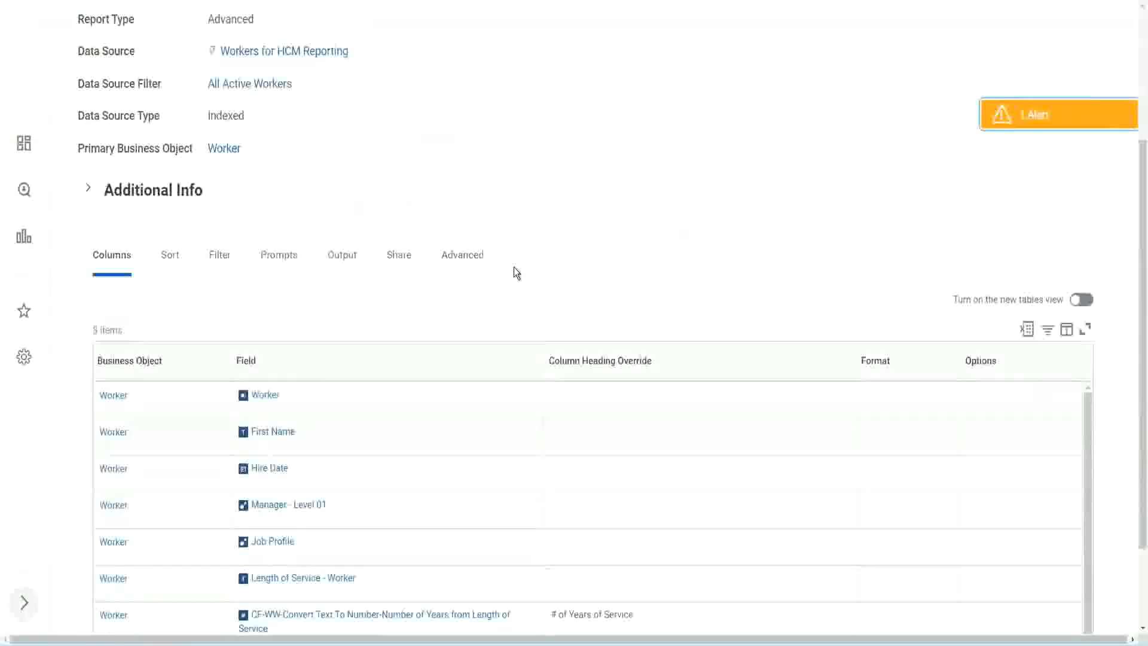
scroll(514, 269, "up", 3)
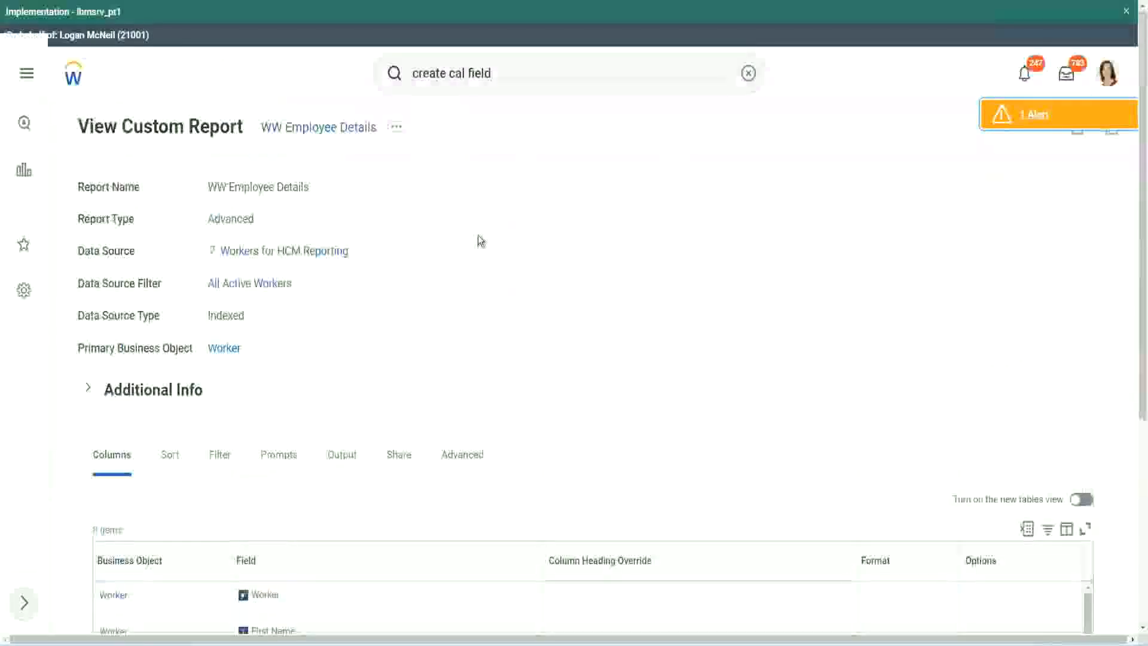
left_click(397, 127)
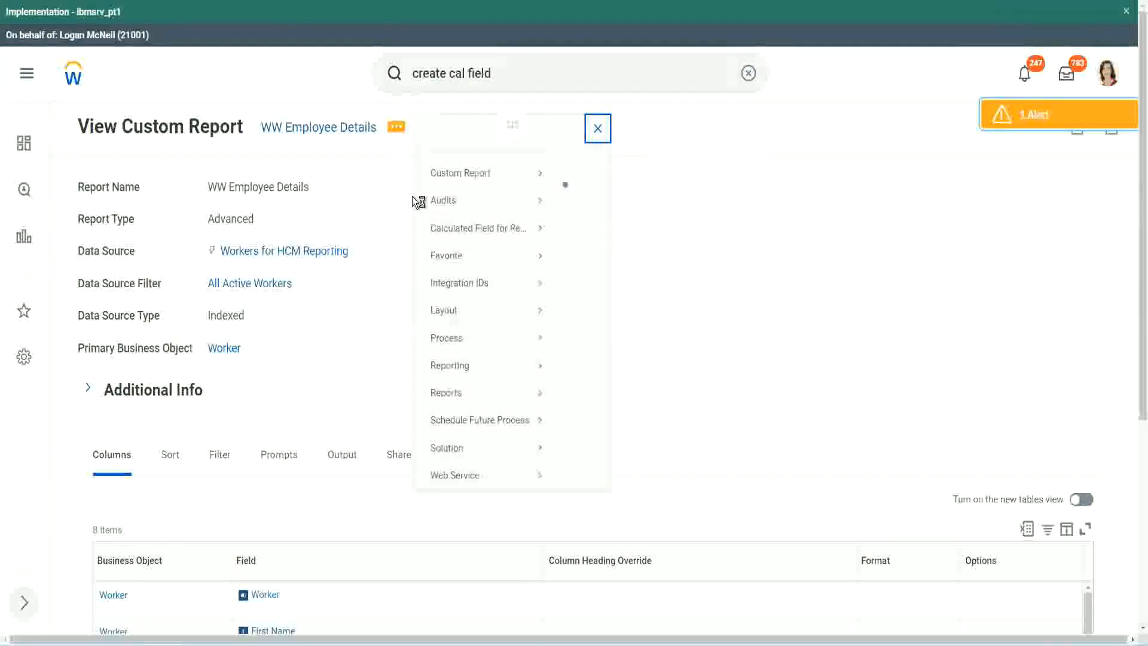
mouse_move(469, 198)
left_click(584, 196)
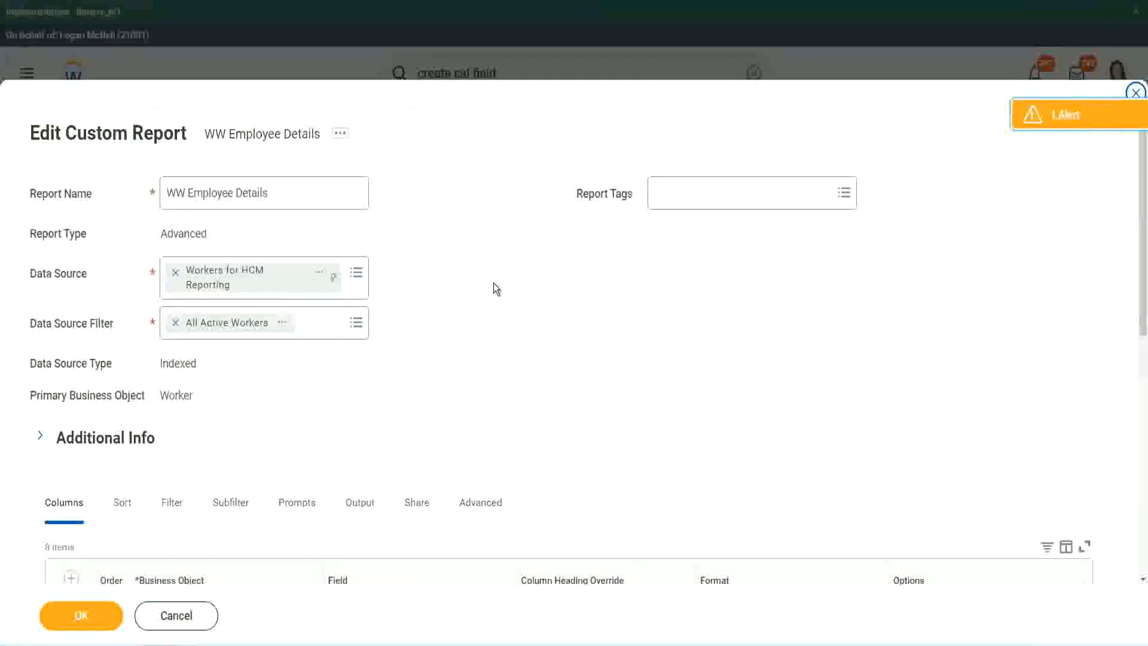
Insert a Worker column row below the existing Experience Bands column and copy that column's calculated field name as text
scroll(391, 507, "down", 2)
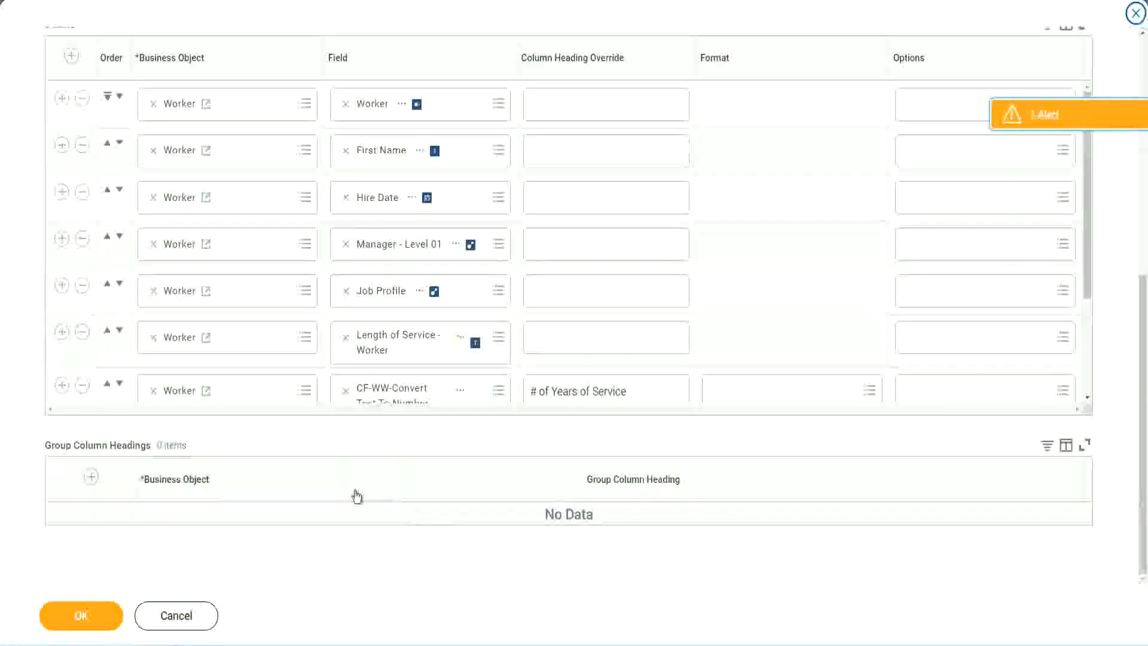
scroll(233, 299, "down", 3)
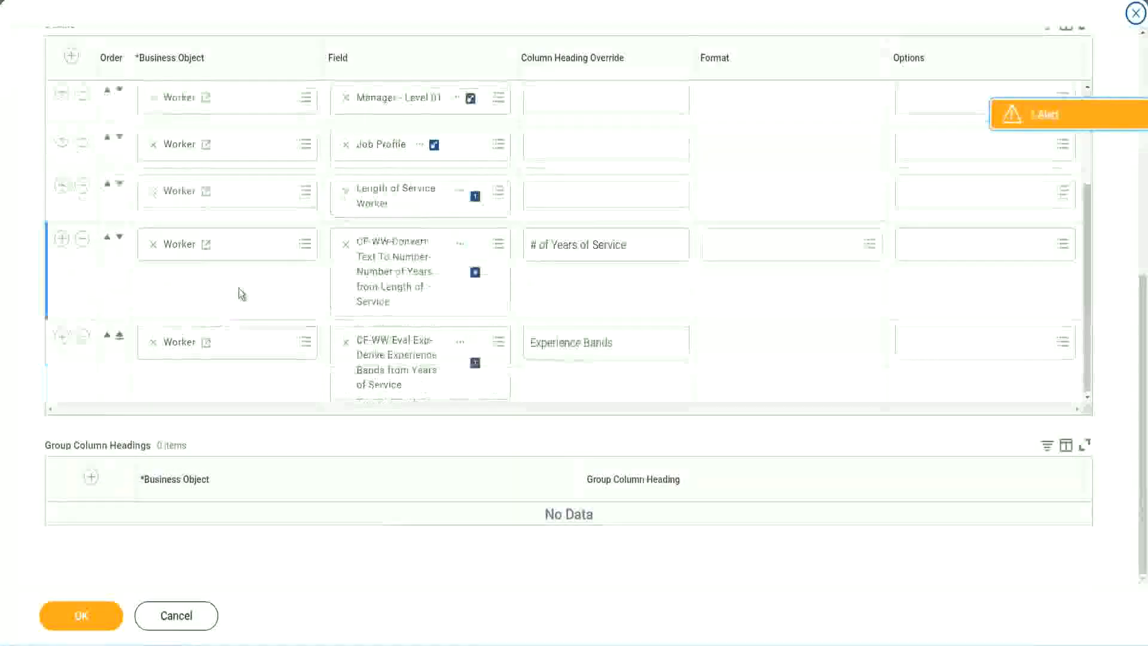
left_click(64, 339)
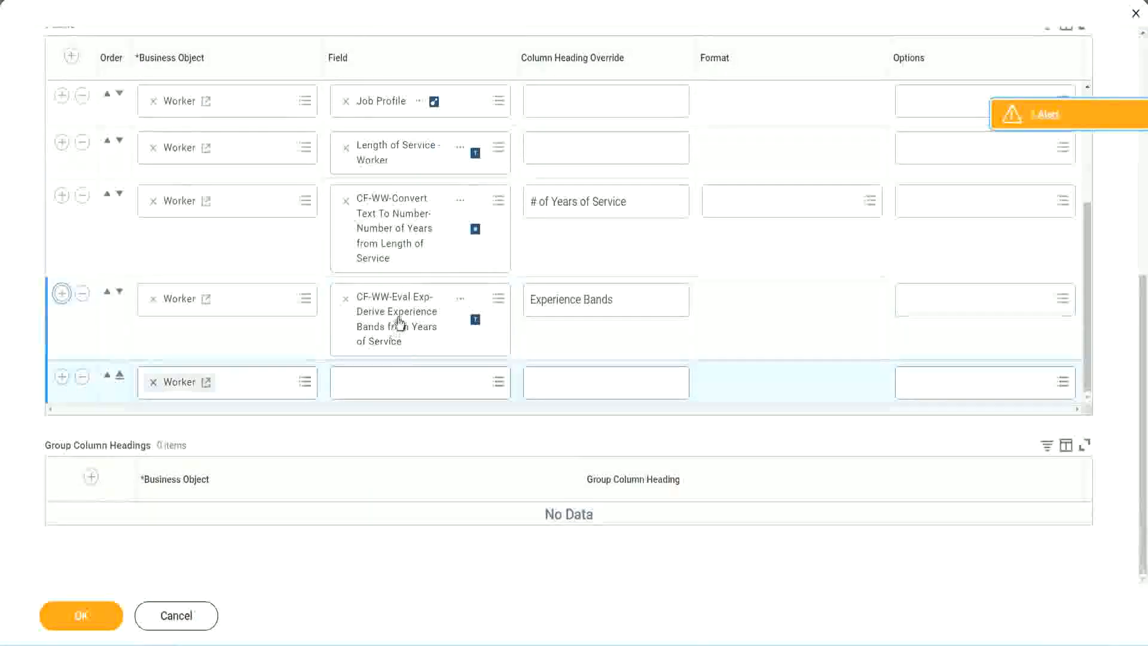
right_click(397, 326)
left_click(433, 384)
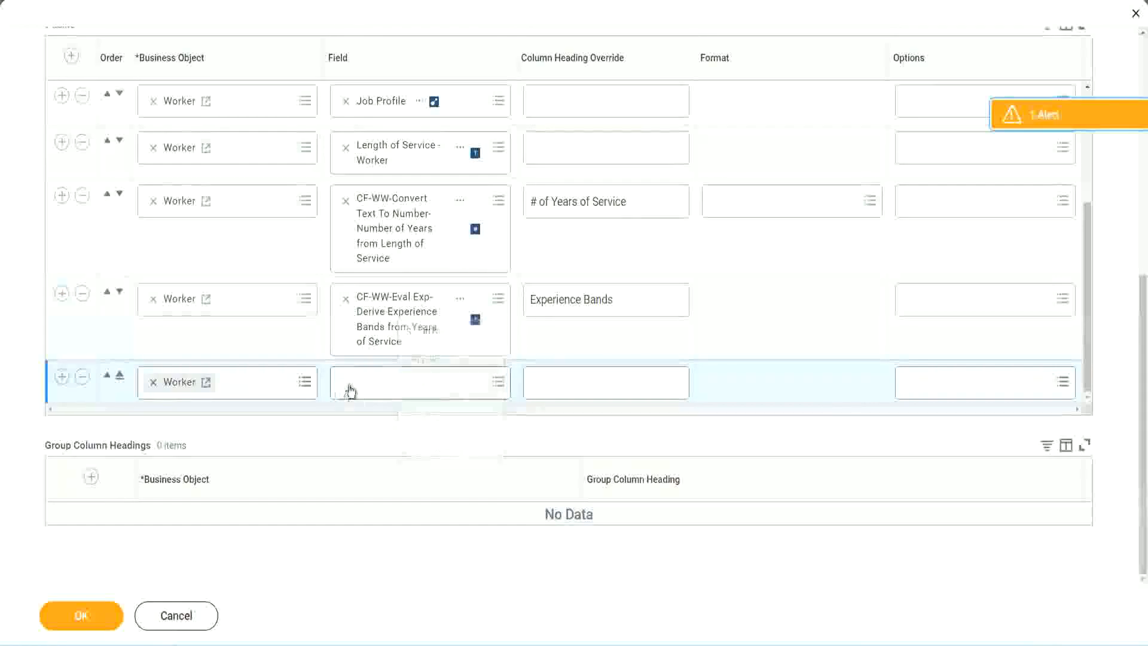
Search the new row's field for CF-WW-Eval Exp Band and select CF-WW-Eval Exp Band-Determine Experience Bands from Years of Service
left_click(407, 389)
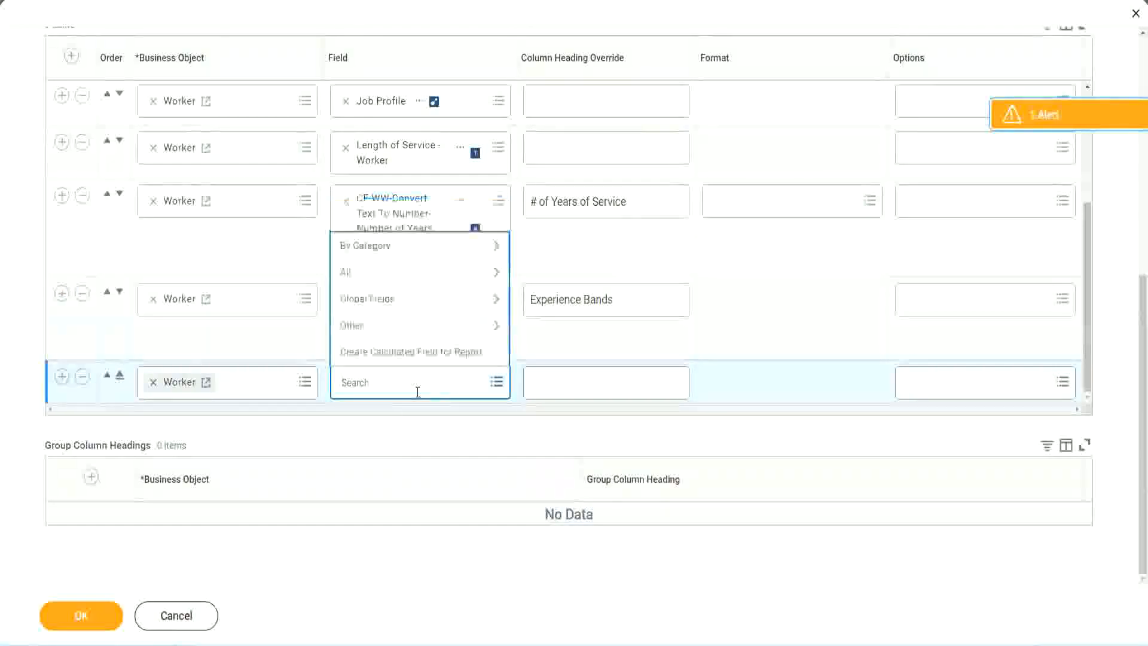
key("ctrl+v")
left_click_drag(419, 379, 343, 382)
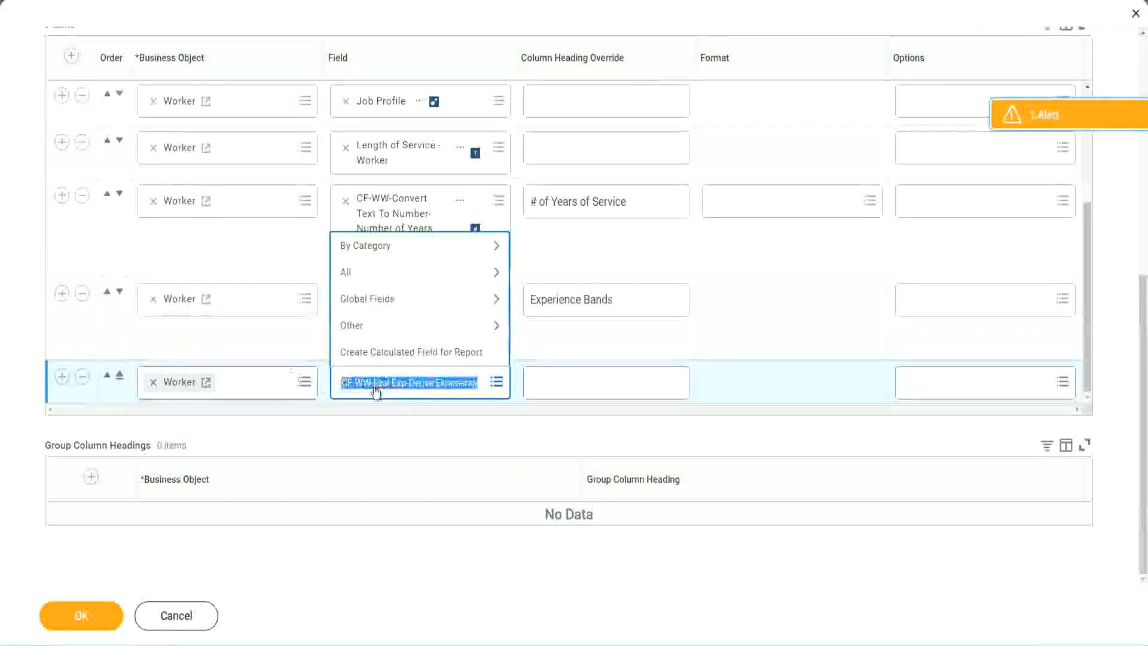
left_click(426, 390)
type("Bands")
key("BackSpace")
key("BackSpace")
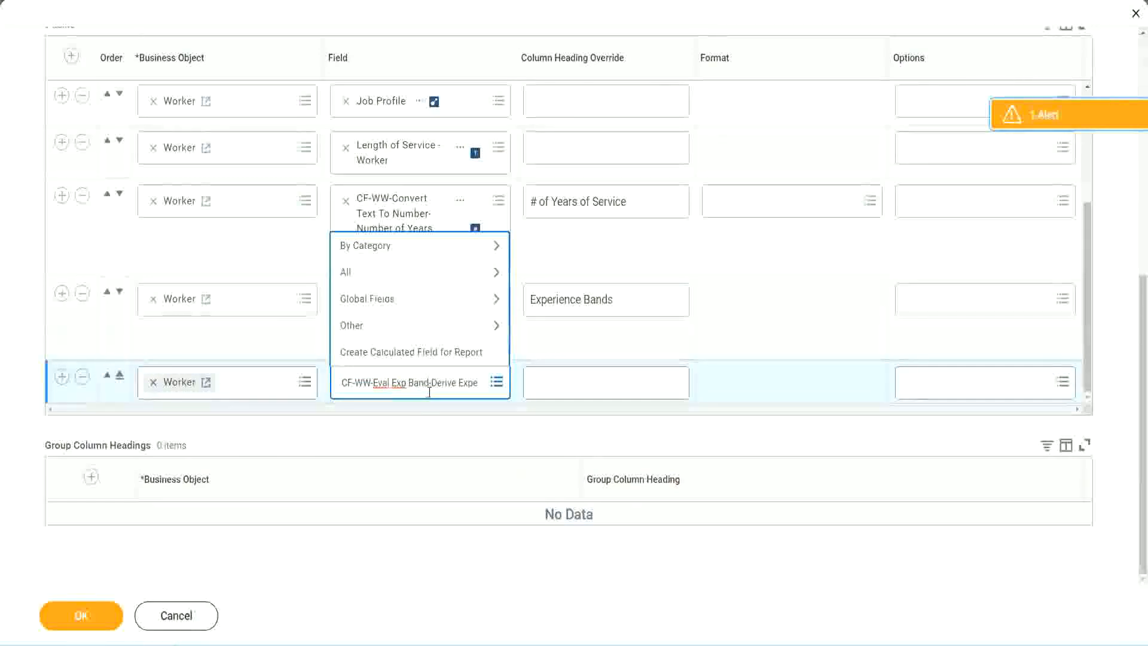
key("Delete")
key("Delete")
key("Delete")
key("Delete")
key("Delete")
key("Delete")
key("Delete")
key("Delete")
key("Delete")
key("Delete")
key("Delete")
key("Delete")
key("Delete")
key("Delete")
key("Delete")
key("Delete")
key("Delete")
key("Delete")
key("Delete")
key("Delete")
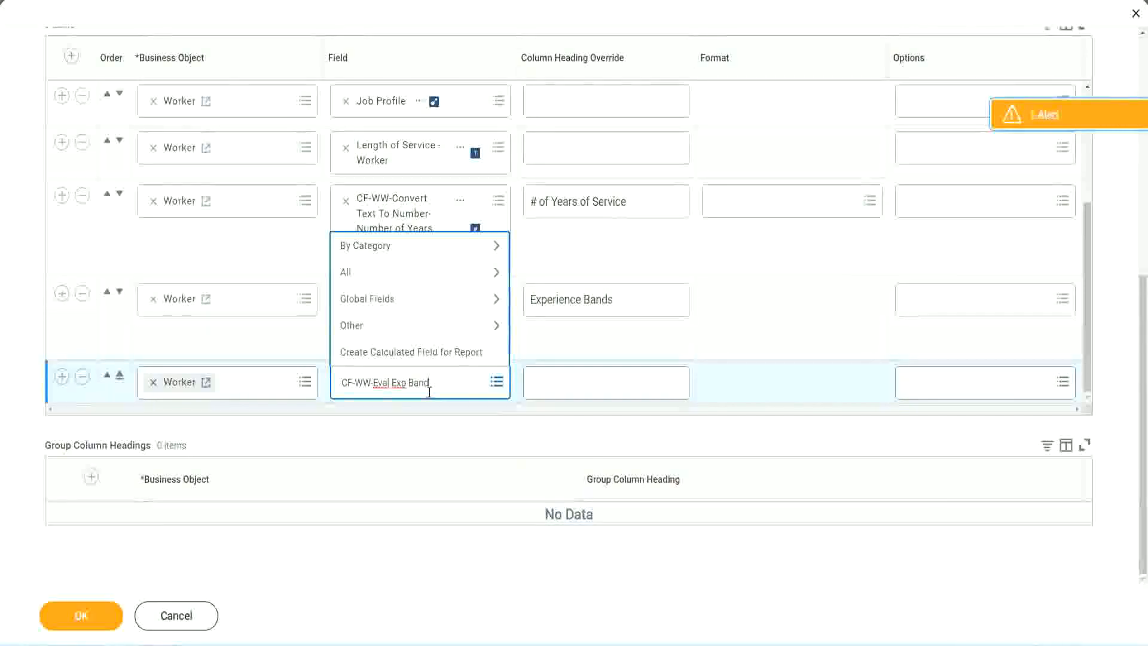
key("Return")
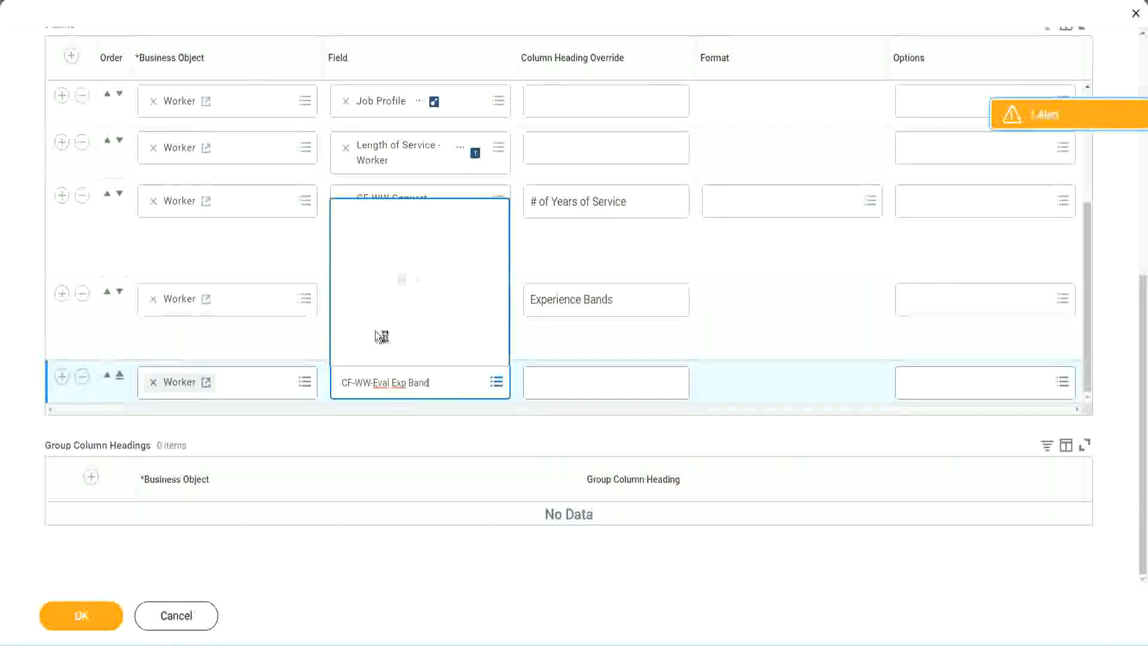
left_click(407, 292)
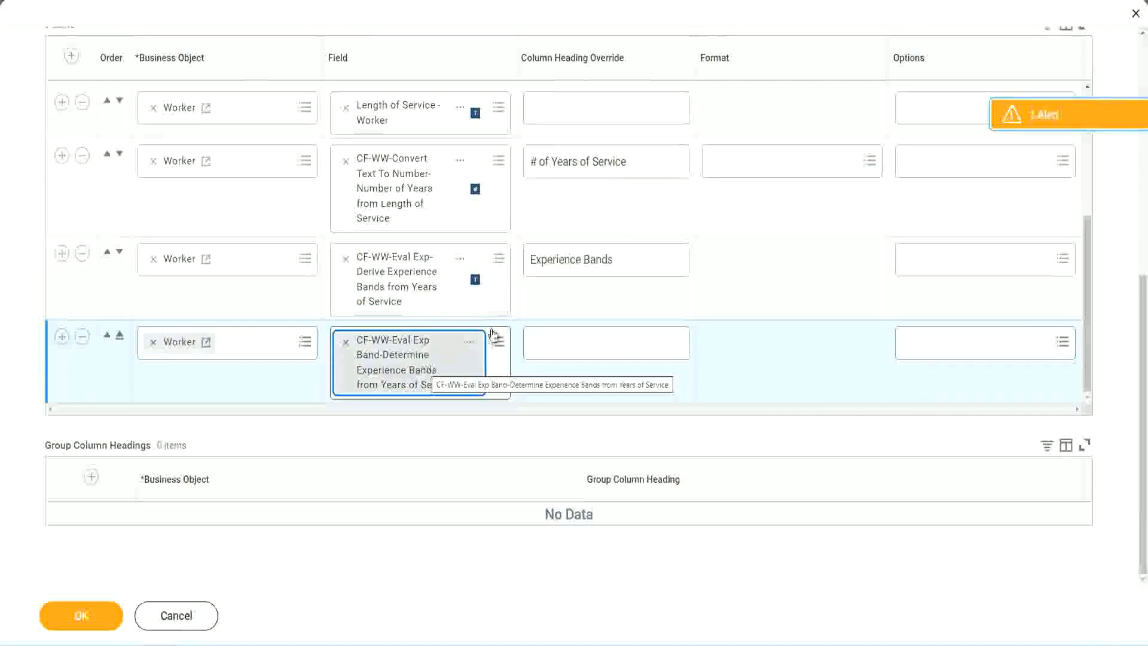
Set the new column's heading override to "Experience Bands (Eval Exp Bands)", reusing the heading of the column above
left_click(631, 260)
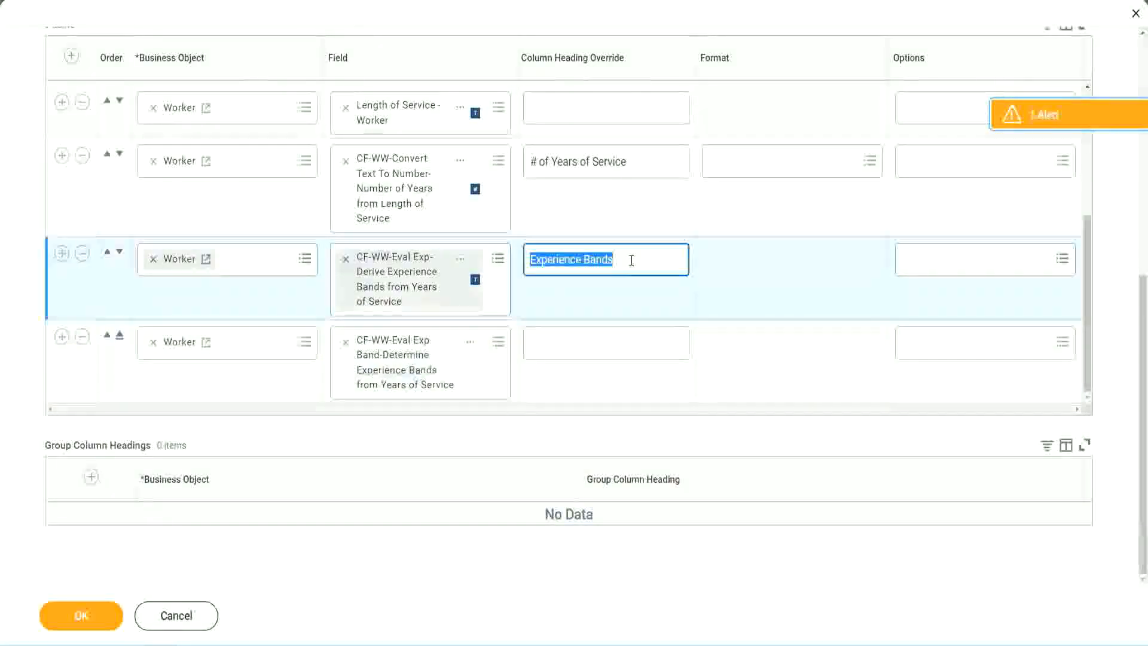
left_click(557, 341)
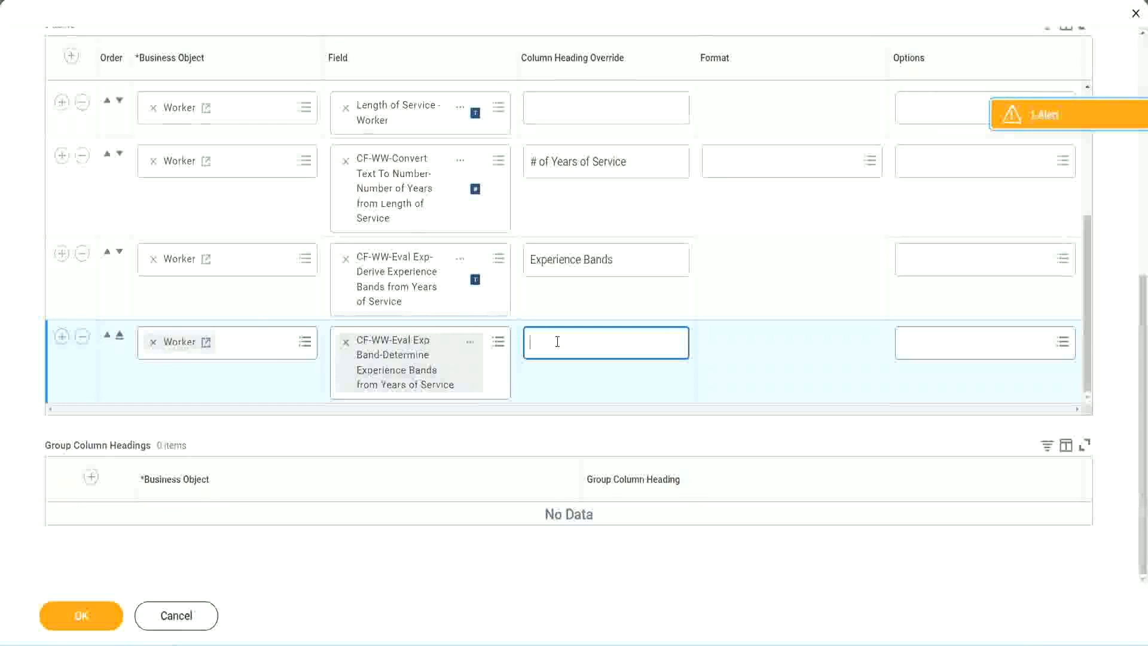
key("ctrl+v")
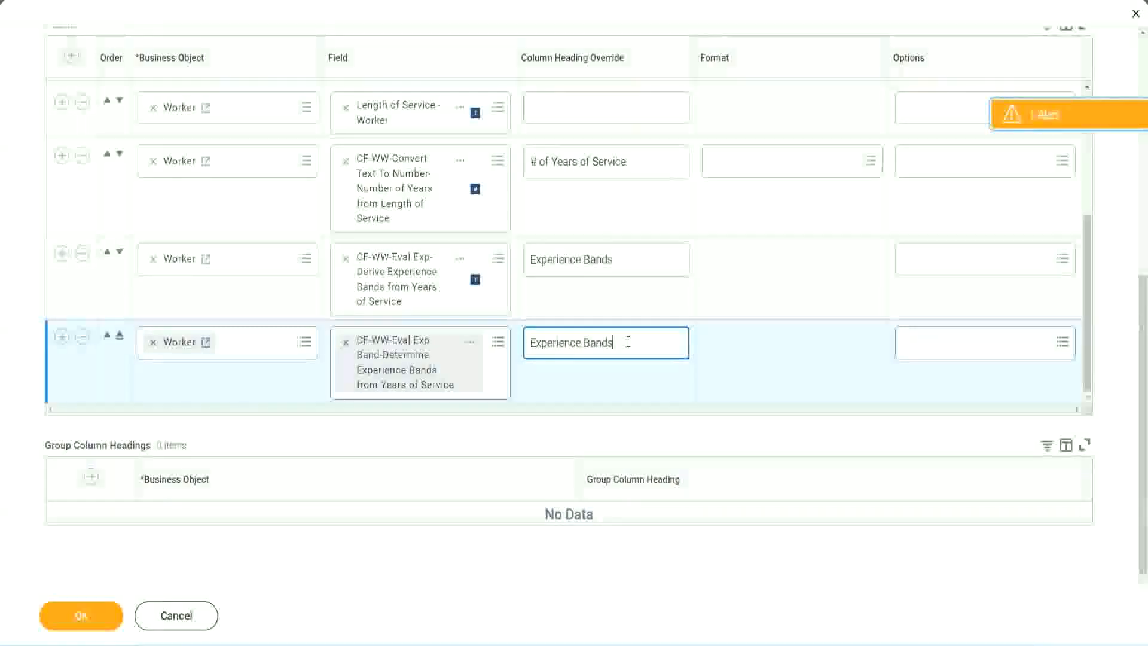
type("(")
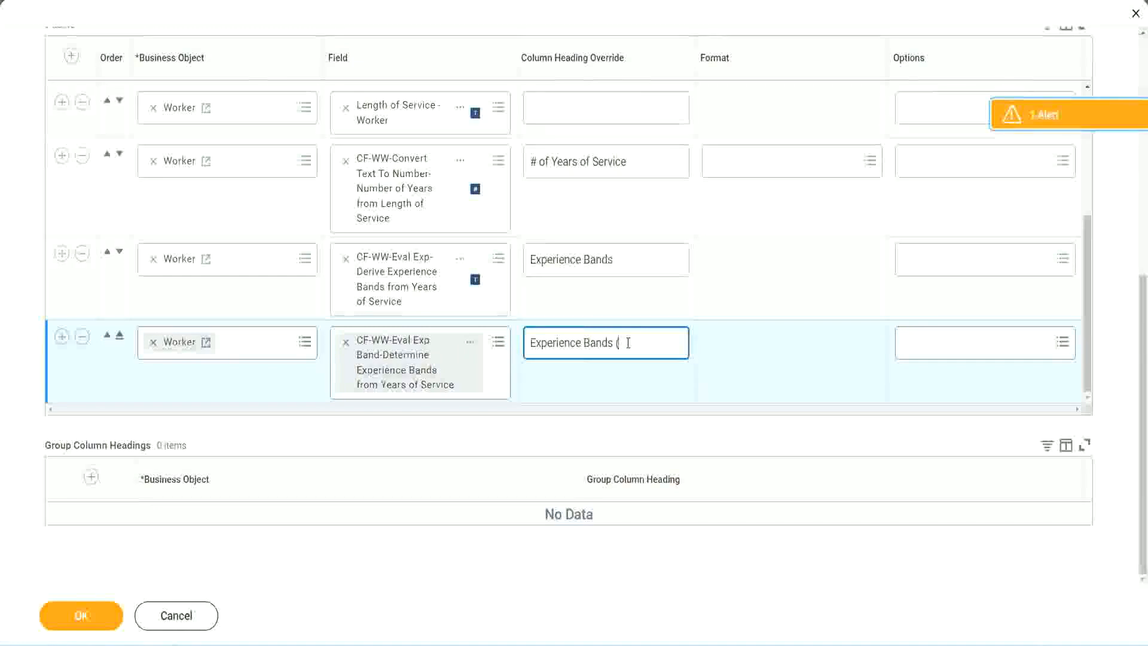
type("Eval Exp")
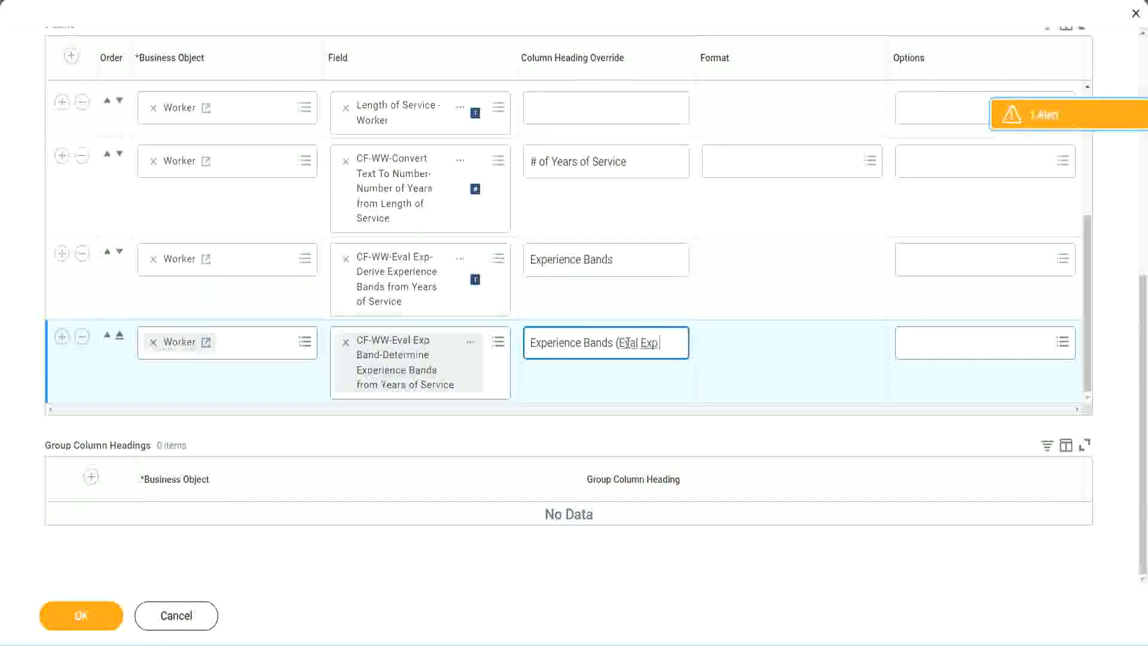
type(" Bands)")
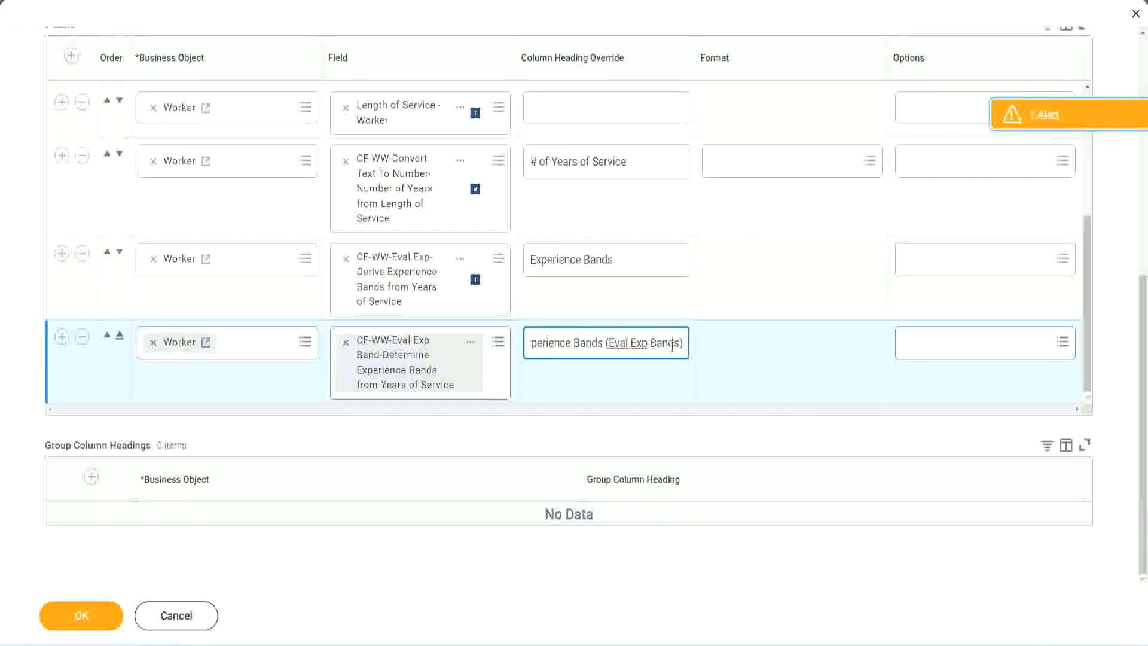
double_click(639, 343)
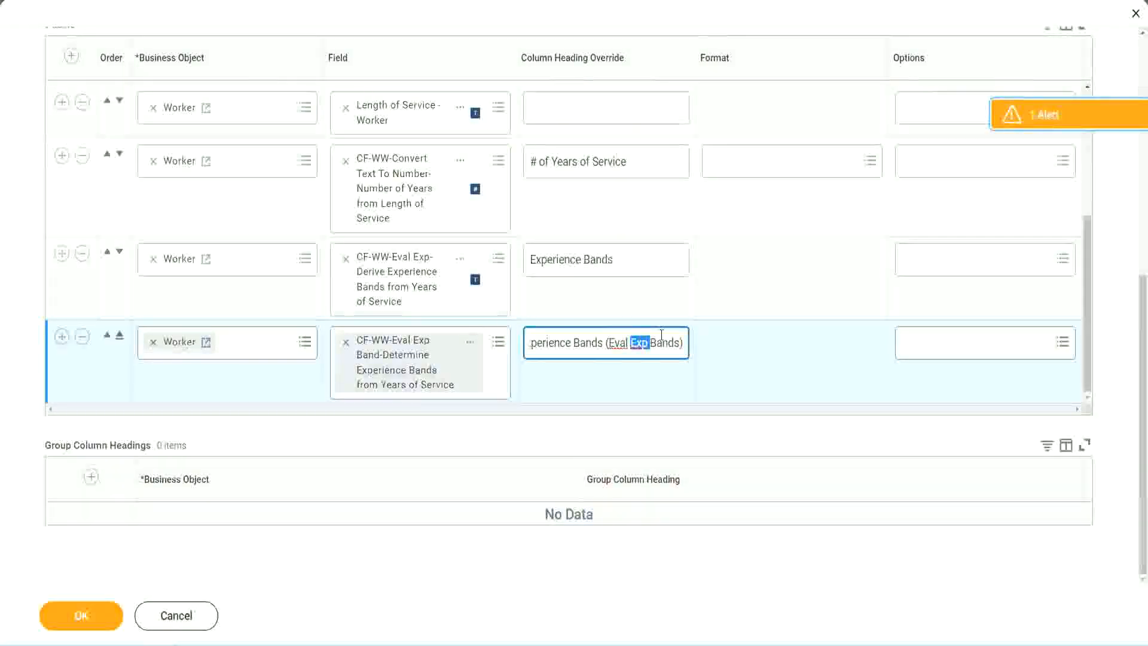
left_click(662, 336)
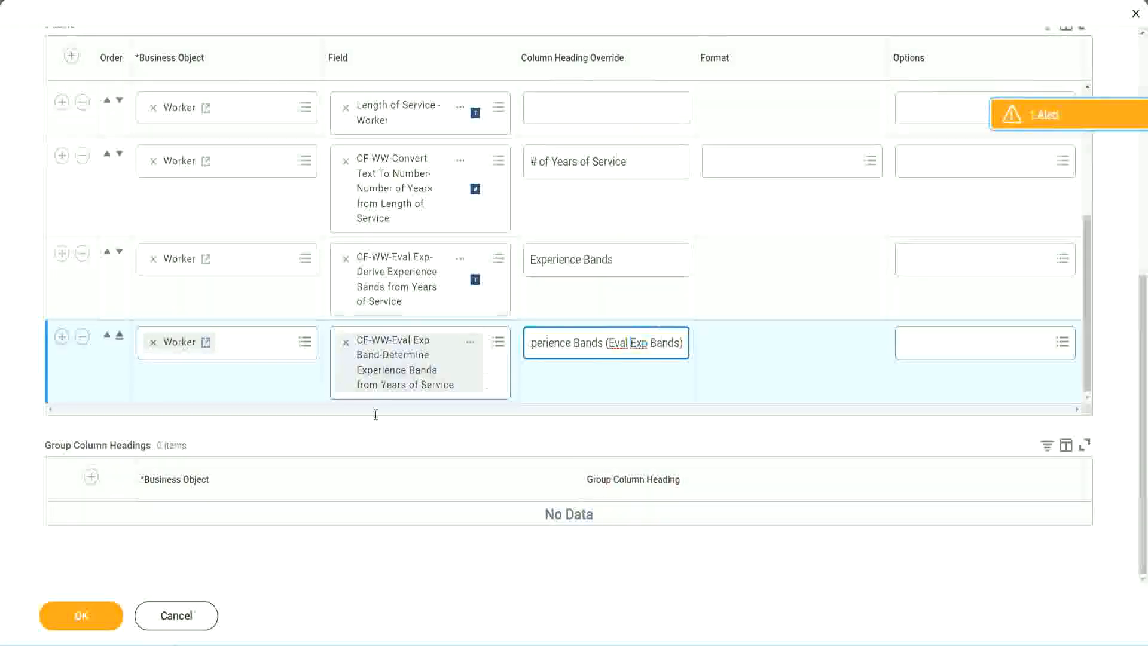
Save the WW Employee Details report changes and run the report
left_click(88, 618)
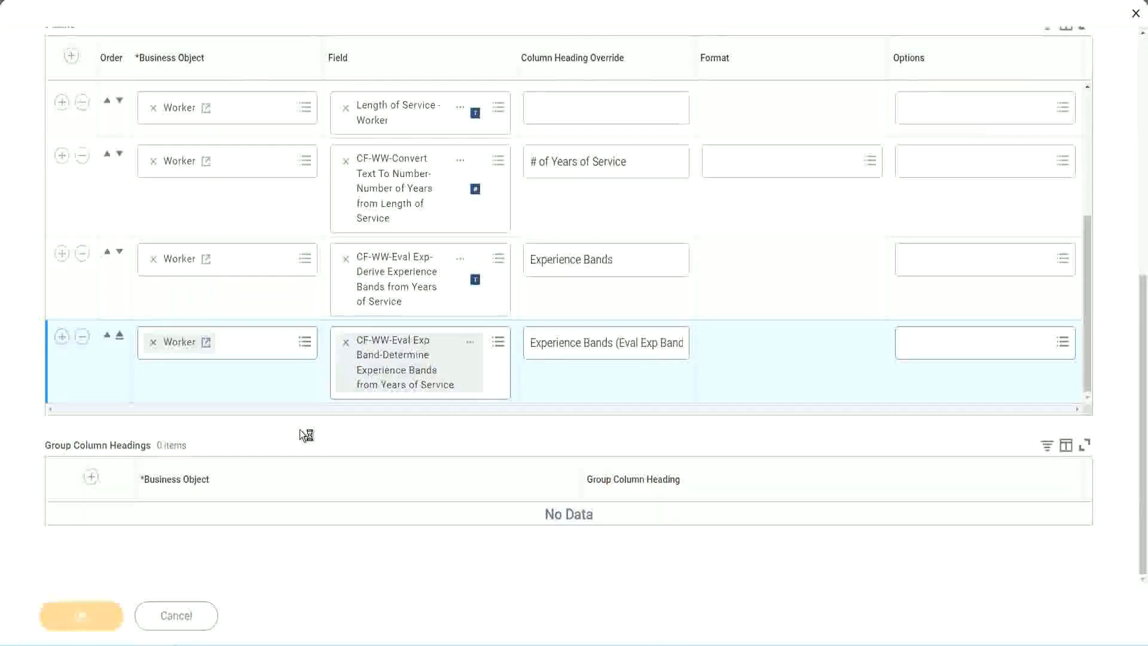
left_click(132, 608)
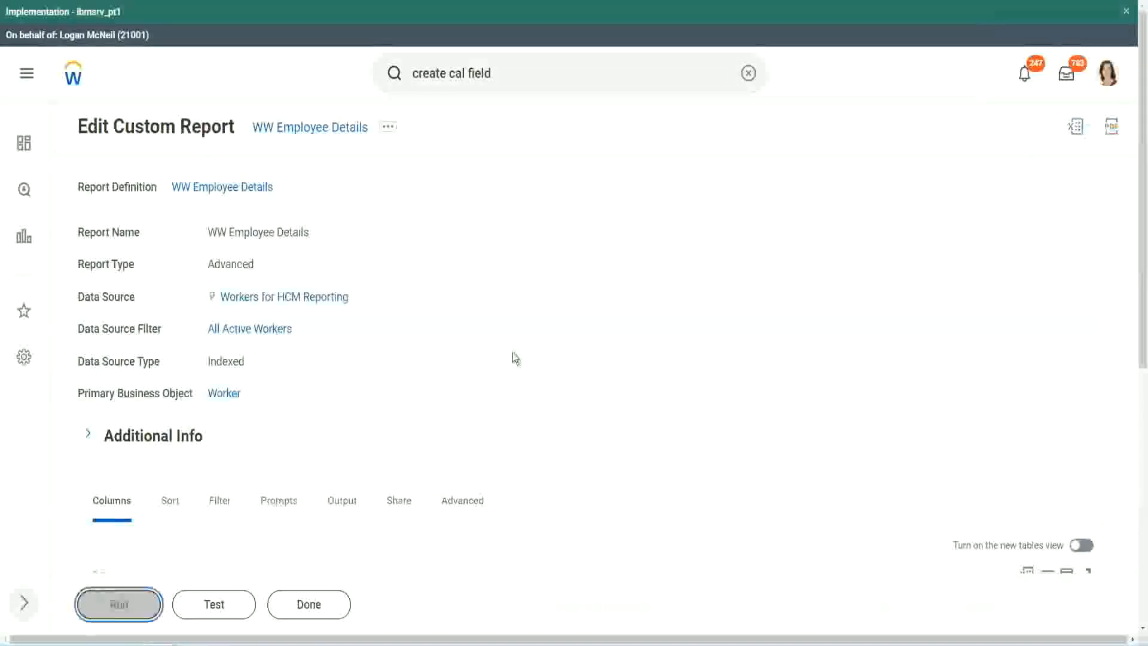